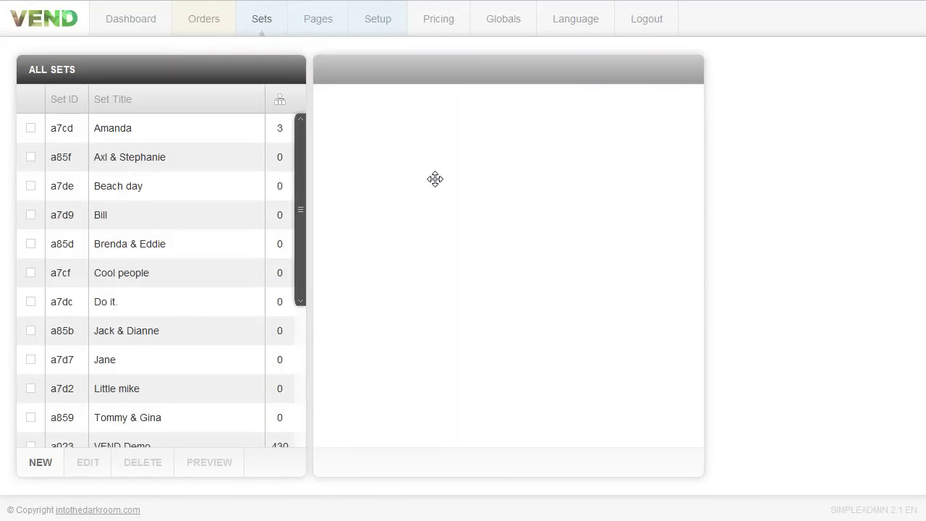
Step: Scroll the All Sets list and open the 'three hundred' set's Settings tab
click(712, 249)
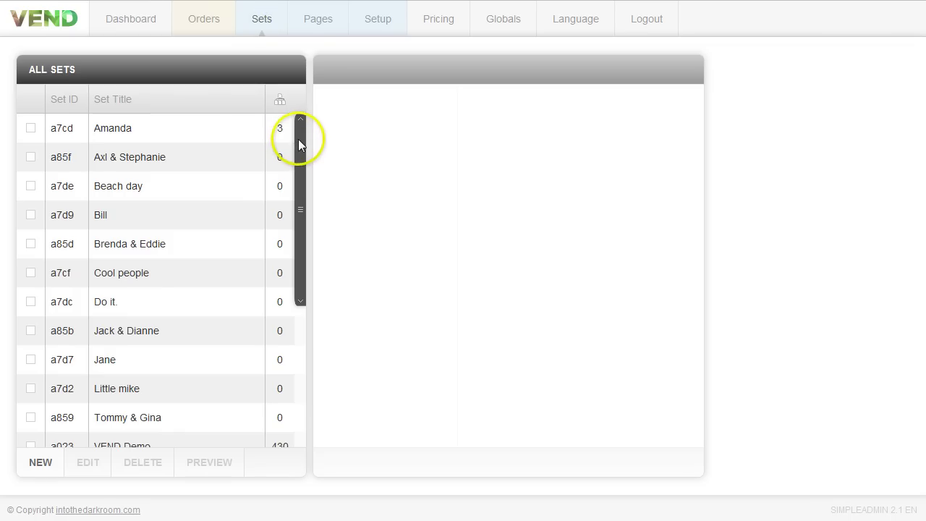
drag(302, 201, 301, 321)
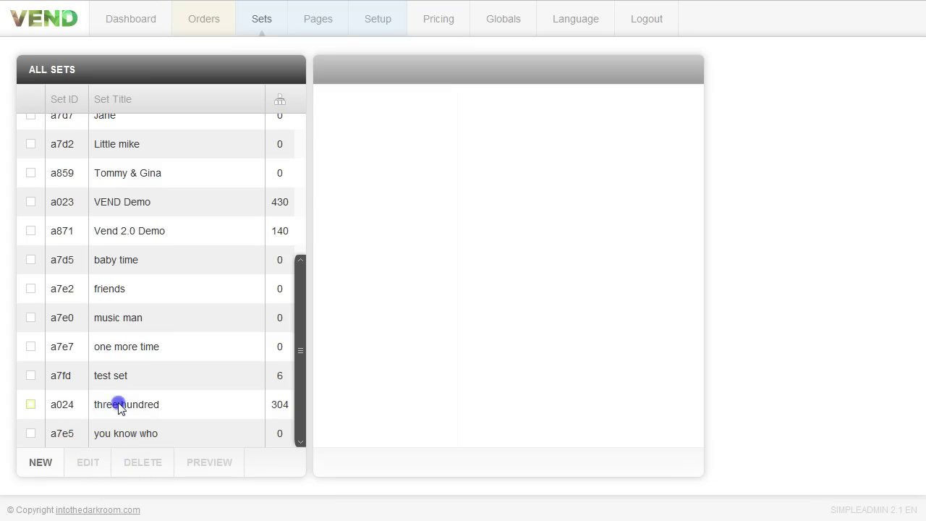
click(120, 409)
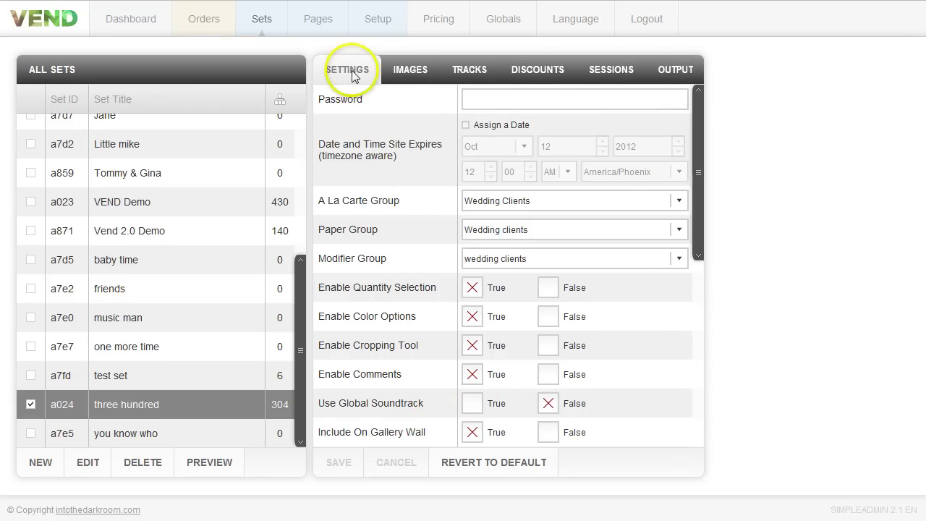
Step: Enter a viewing password in the three hundred set's Password field
click(470, 99)
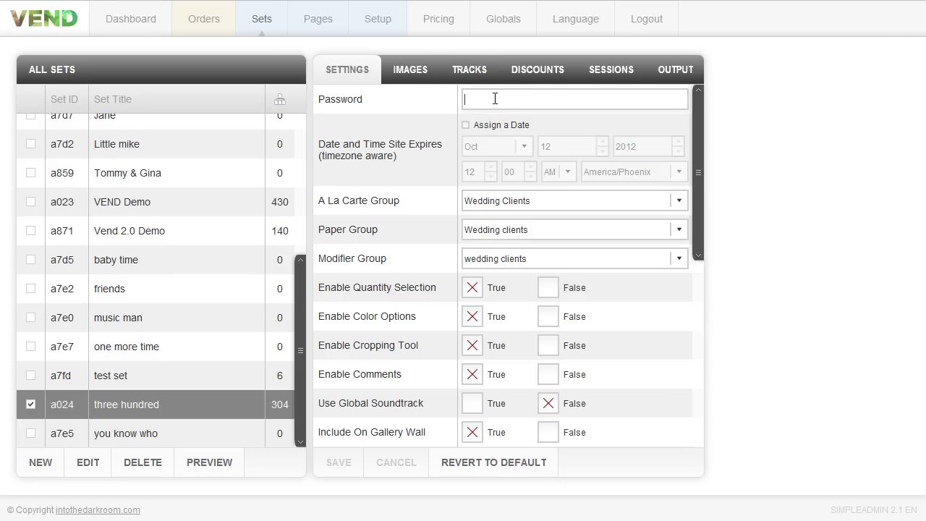
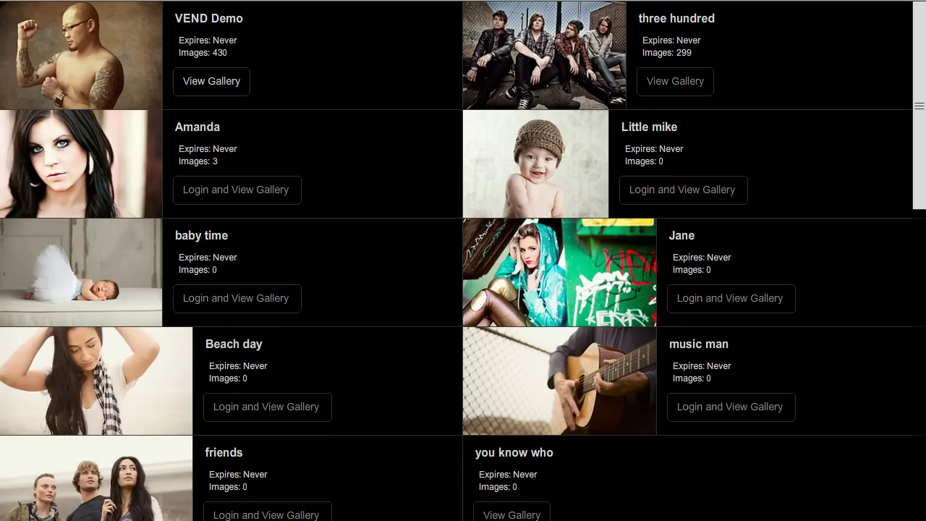
click(247, 193)
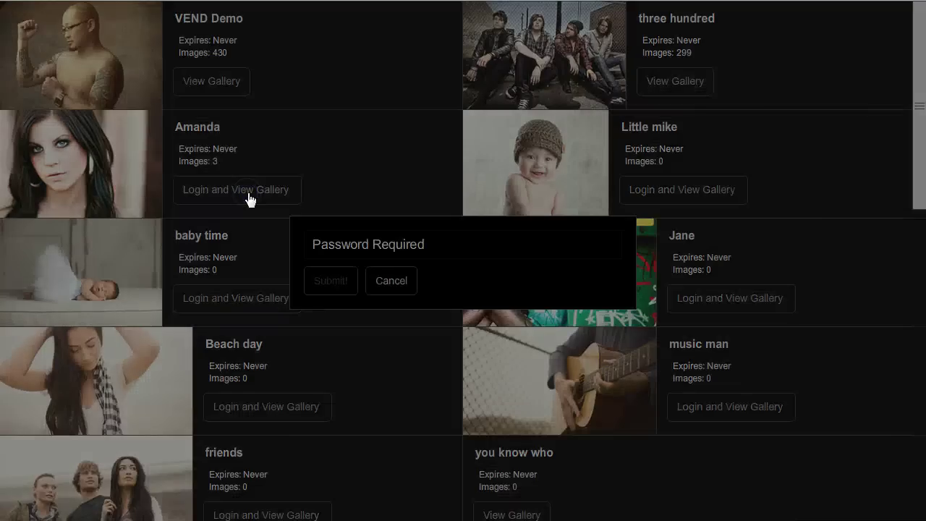
click(358, 240)
click(394, 280)
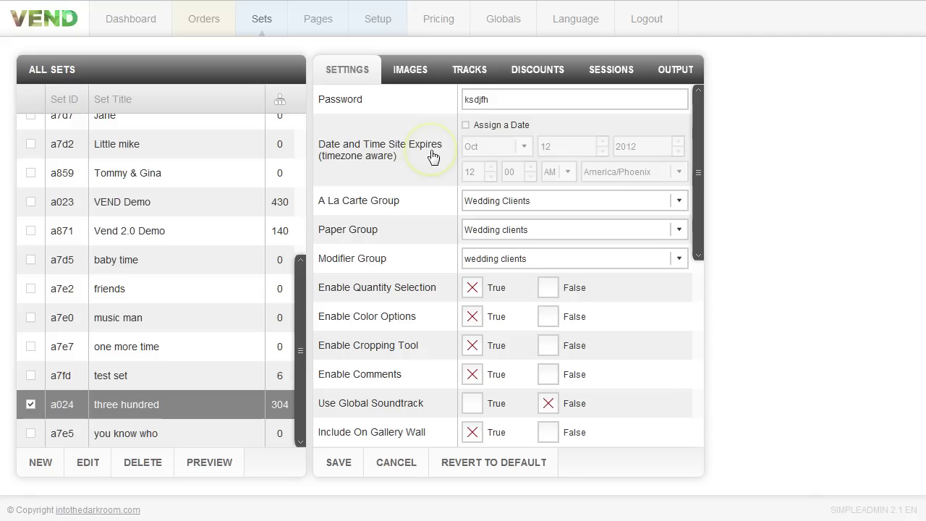
Step: Check 'Assign a Date' to give the set an Oct 12 2012, 12:00 AM America/Phoenix expiry
click(465, 126)
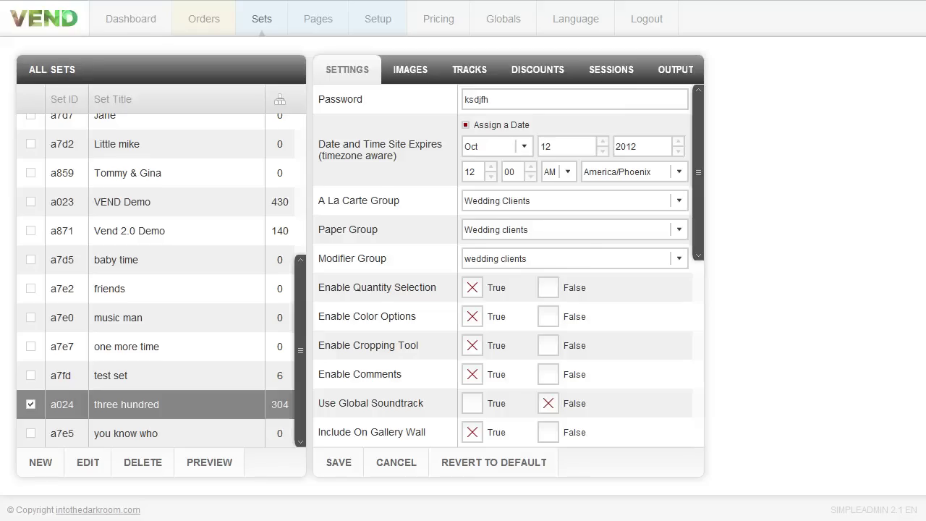
click(579, 174)
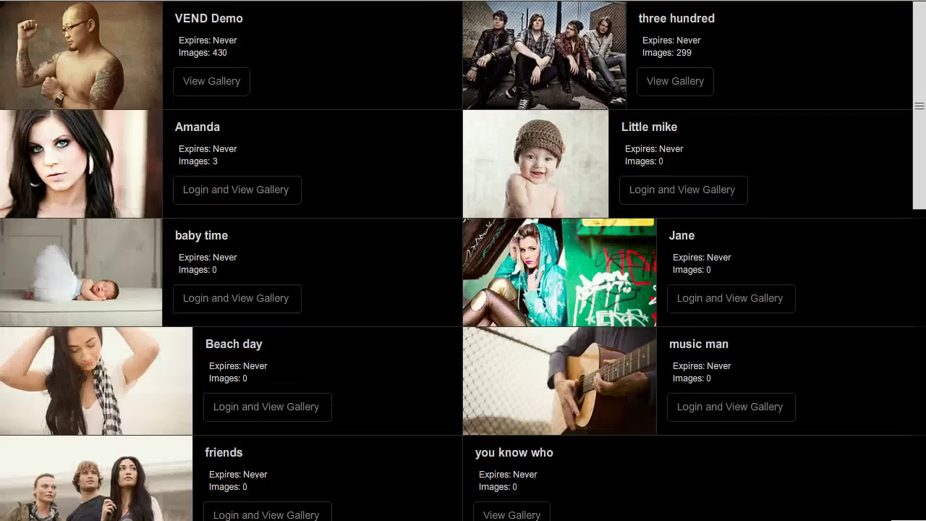
Step: Scroll the public gallery listing down to the expired galleries Cool people, Bill and Do it
scroll(463, 261, down, 8)
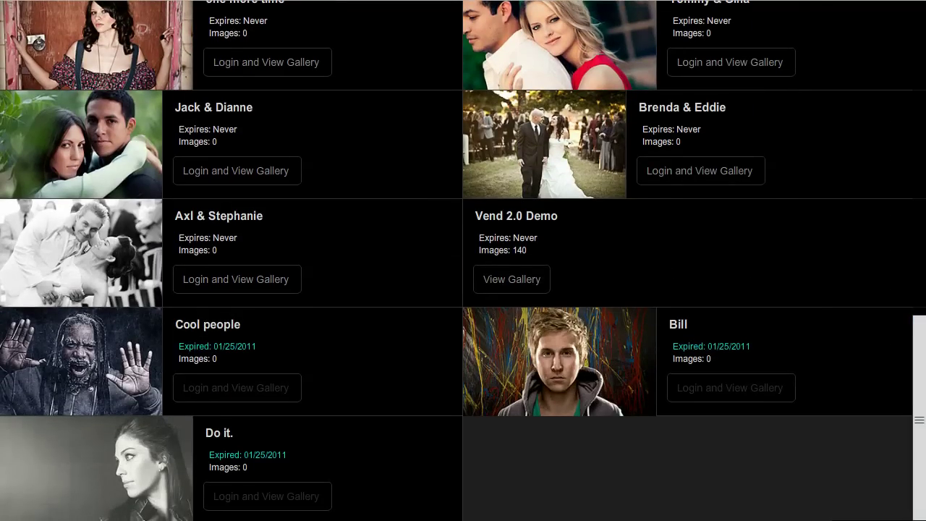
click(404, 470)
click(170, 107)
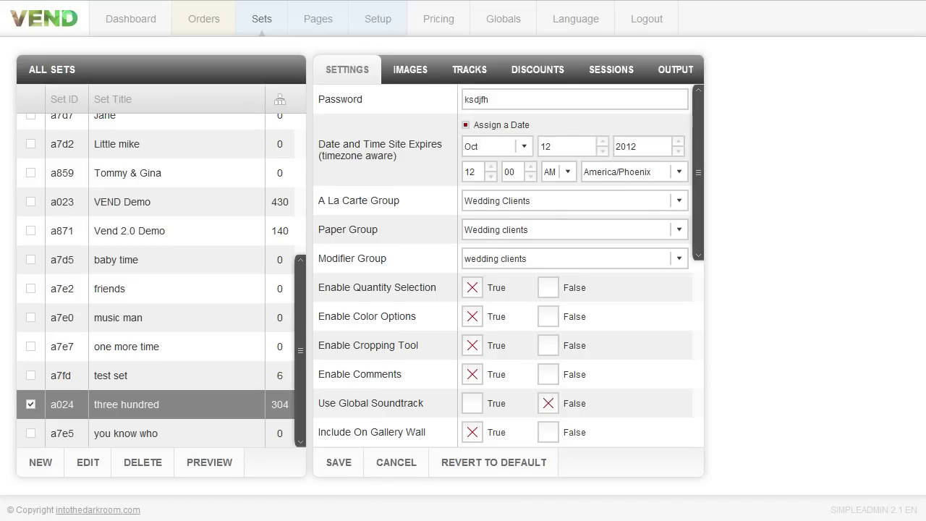
Step: Uncheck 'Assign a Date' and leave Wedding Clients as the A La Carte Group
click(466, 125)
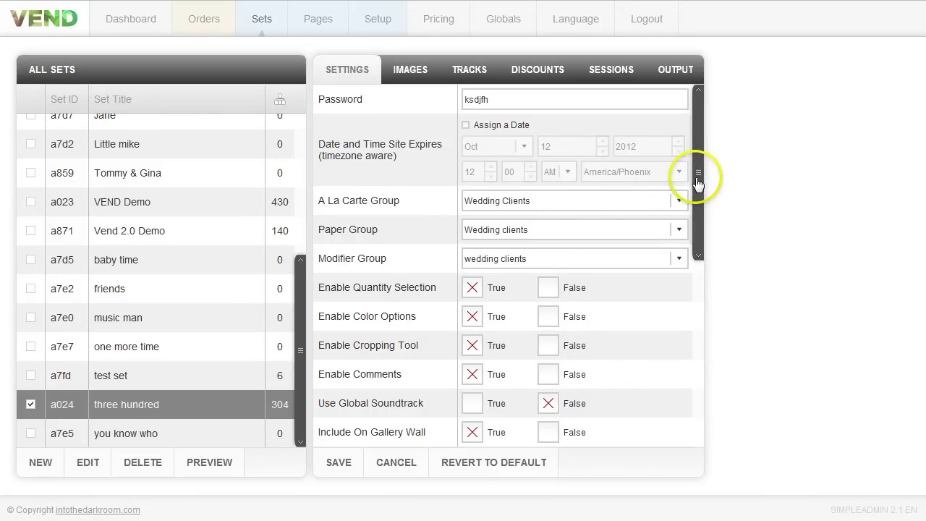
drag(696, 181, 701, 229)
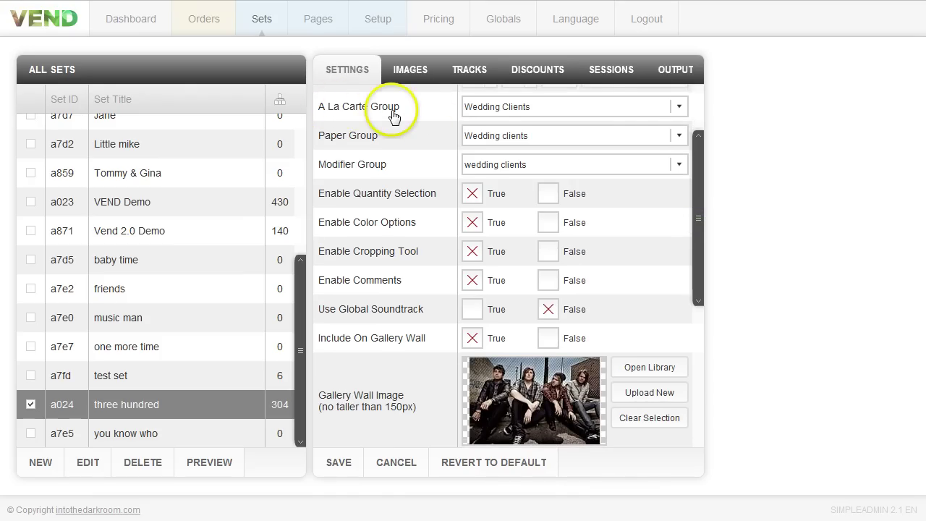
click(680, 109)
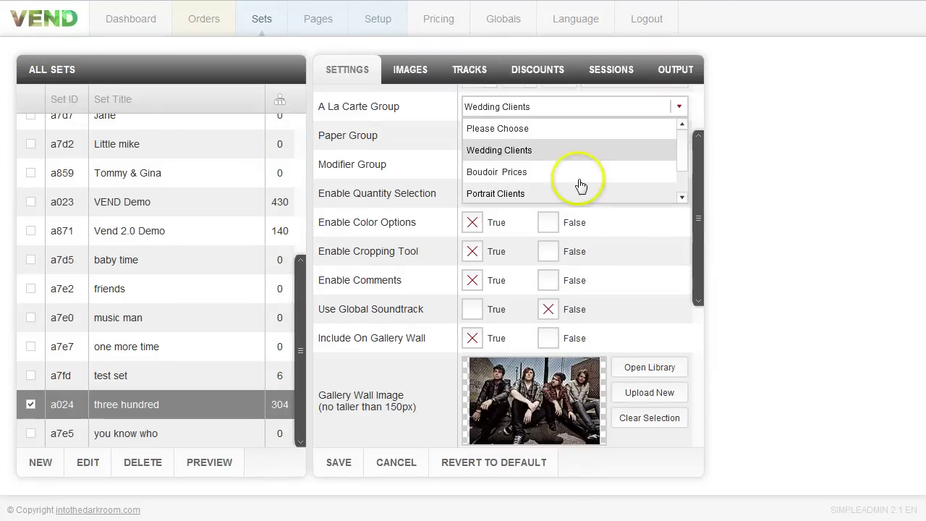
drag(686, 160, 683, 176)
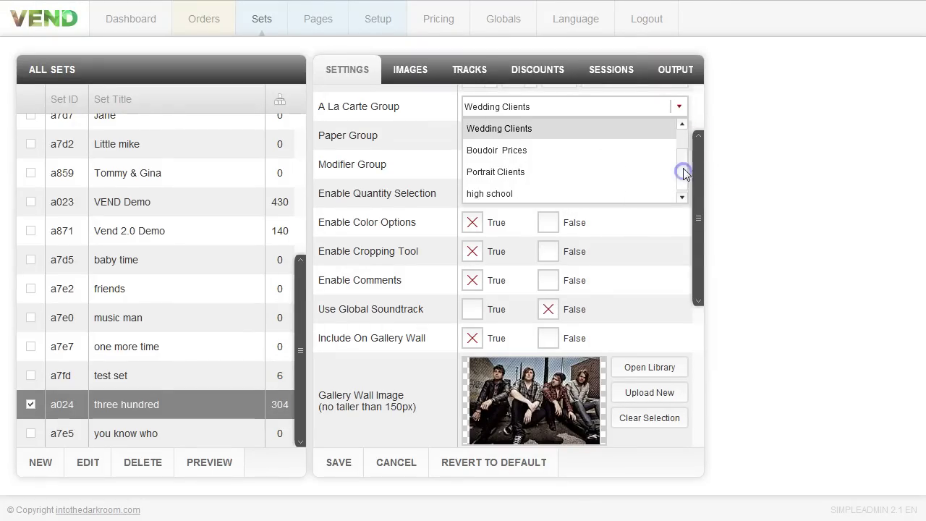
click(693, 118)
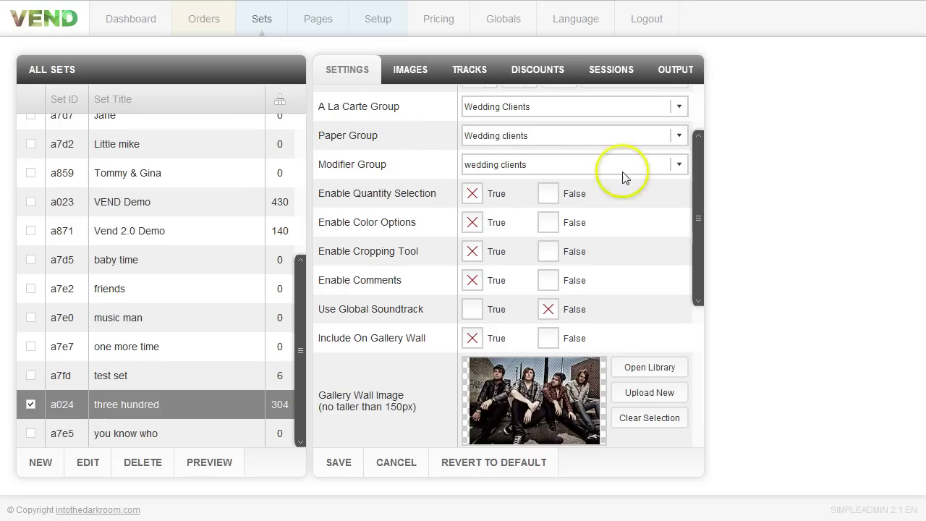
drag(697, 189, 702, 331)
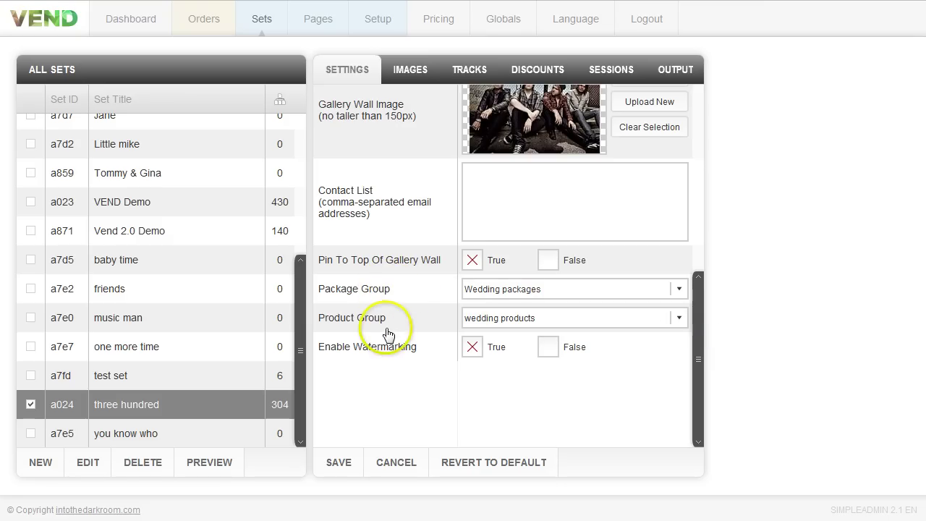
Step: Review the Package Group choices, then open a protected gallery to get its Password Required prompt
click(675, 293)
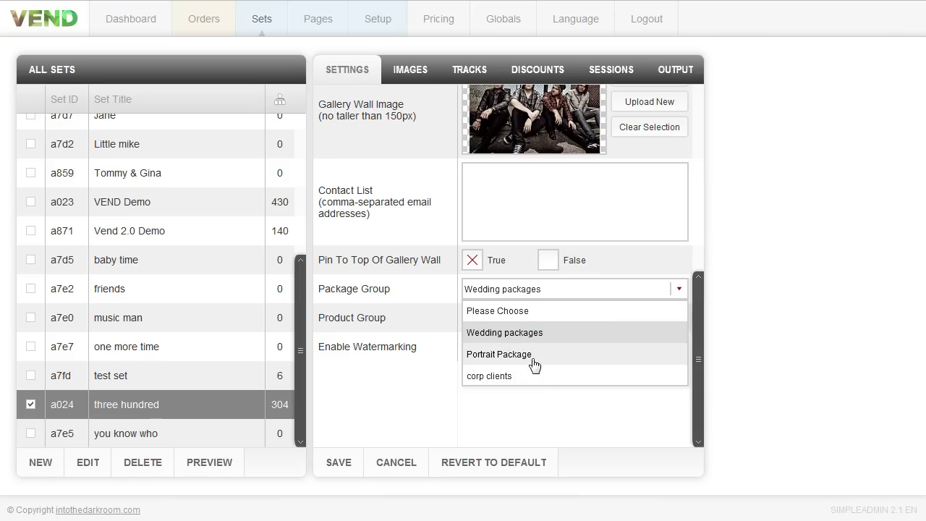
drag(703, 358, 703, 186)
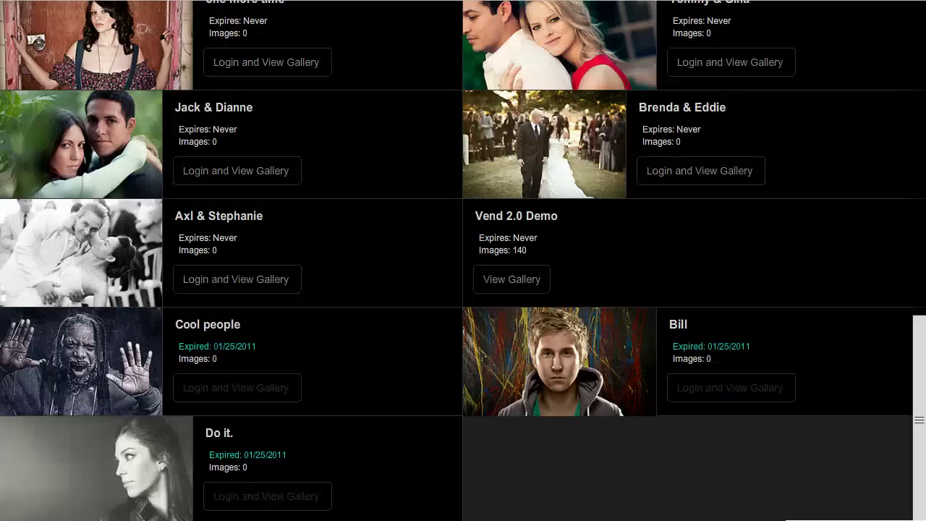
click(284, 61)
Step: Dismiss the password prompt, start a VEND Demo session and open Image00094's ordering window
click(392, 281)
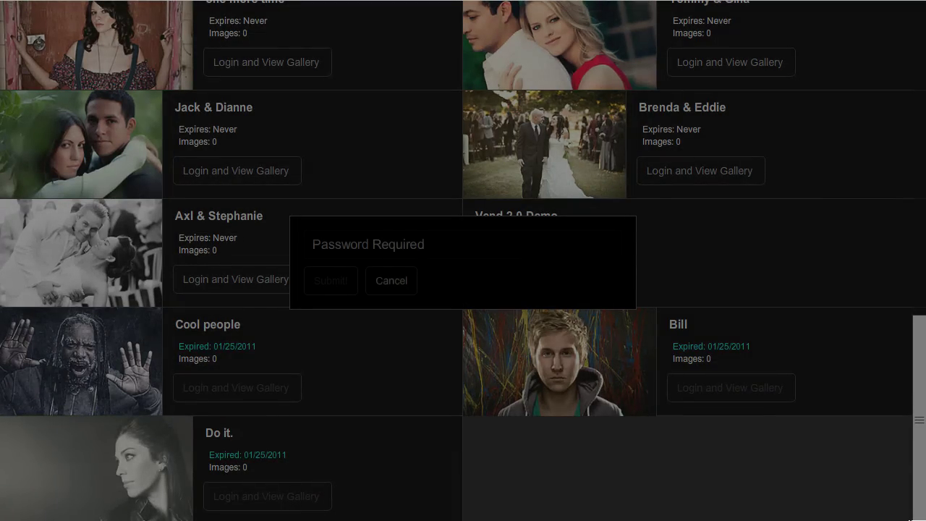
scroll(464, 261, up, 10)
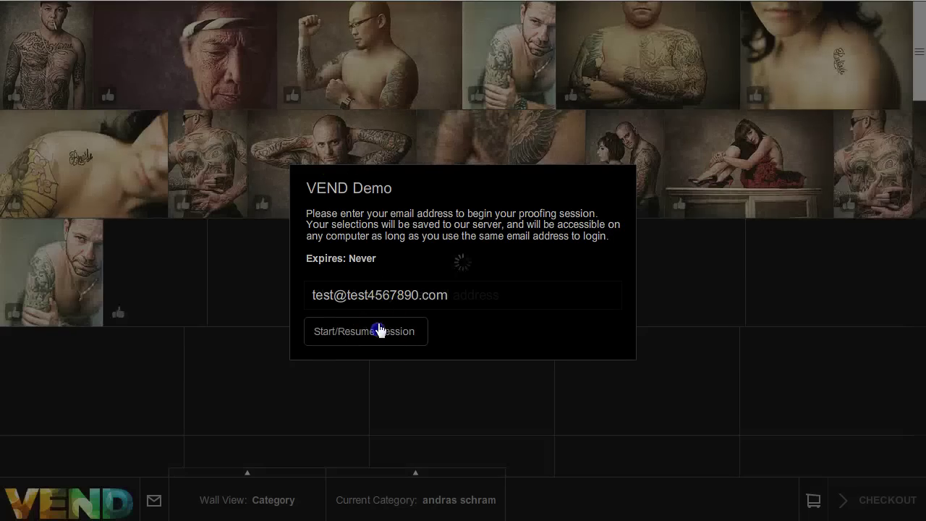
click(378, 330)
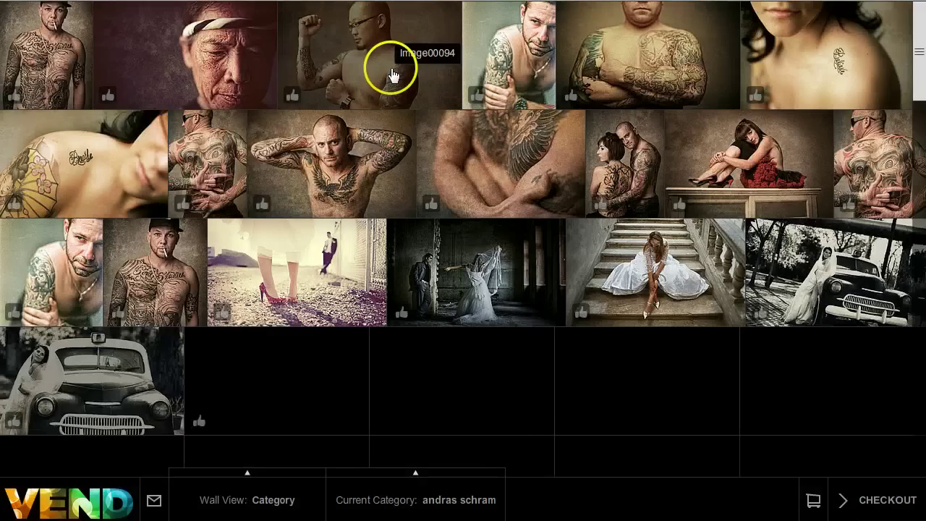
click(393, 72)
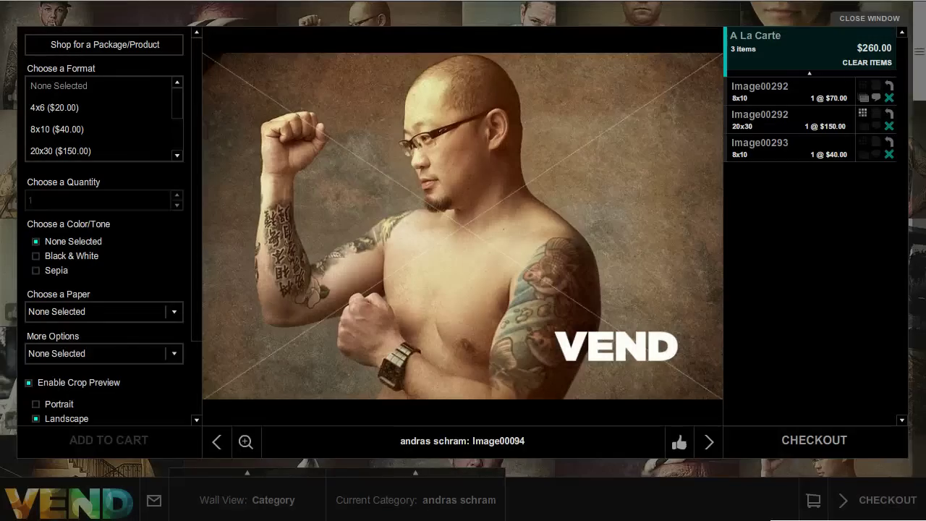
Step: Choose the 4x6 ($20.00) format in portrait and shift the crop box to the right
click(52, 107)
click(36, 403)
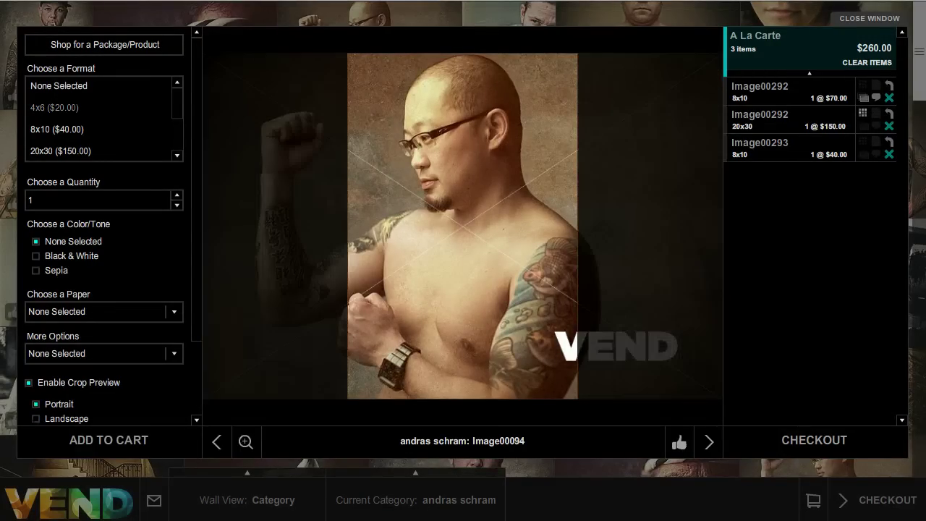
mouse_move(525, 275)
mouse_down()
mouse_move(419, 272)
mouse_move(476, 263)
mouse_move(575, 279)
mouse_up()
drag(545, 275, 442, 263)
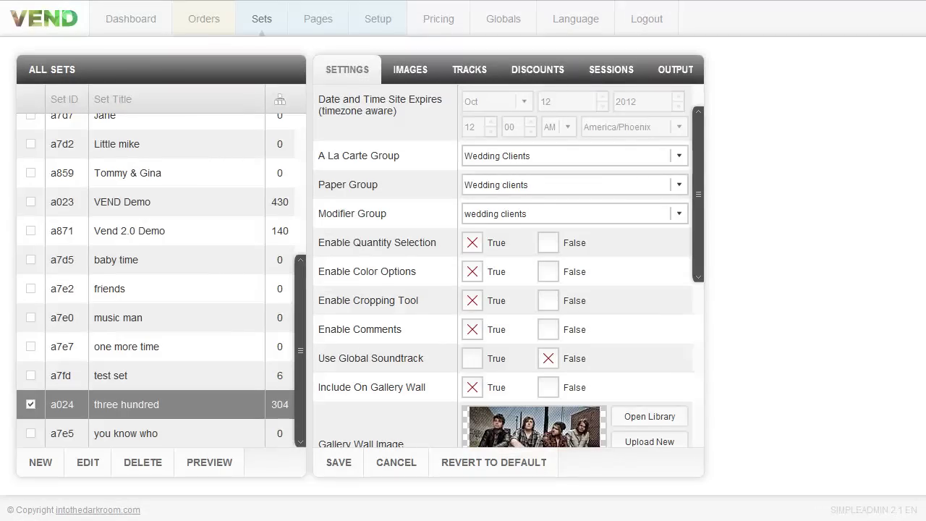
Step: Toggle Enable Cropping Tool to False and back to True, then try leaving for Globals
click(548, 301)
click(471, 301)
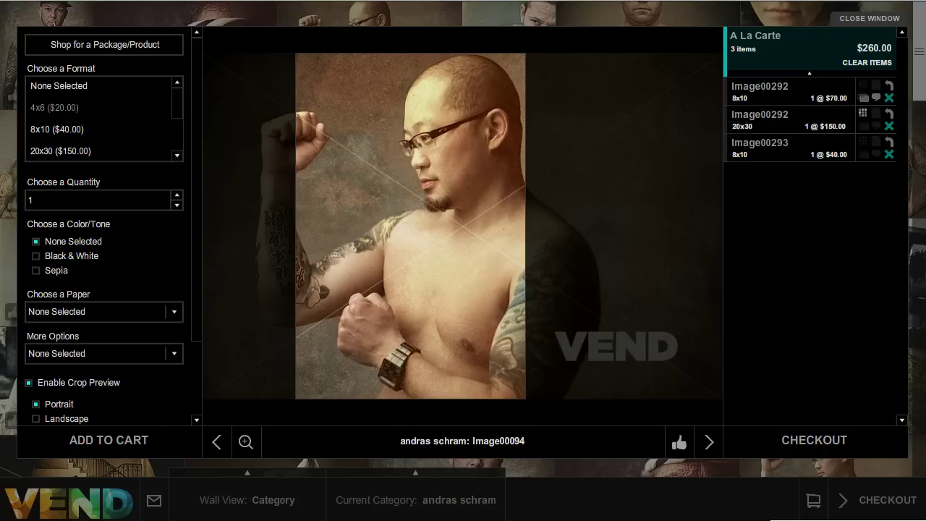
scroll(109, 225, down, 3)
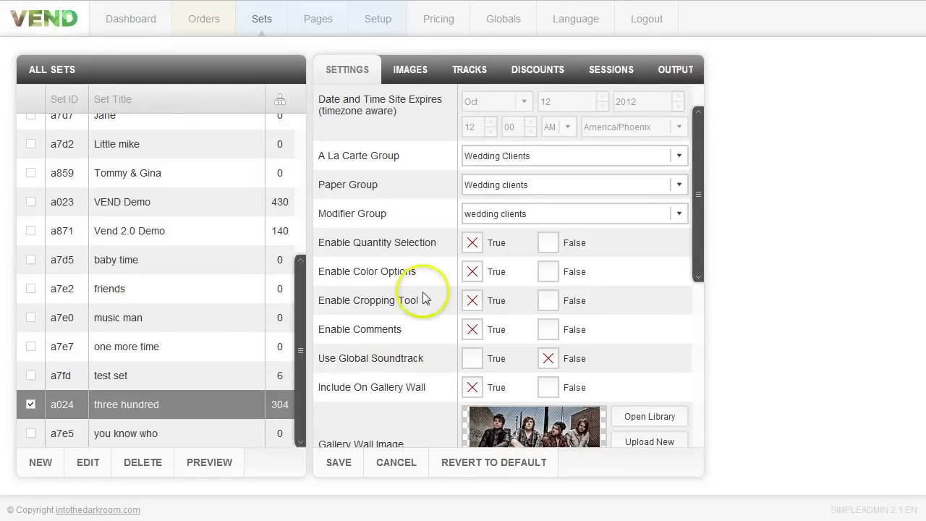
click(499, 18)
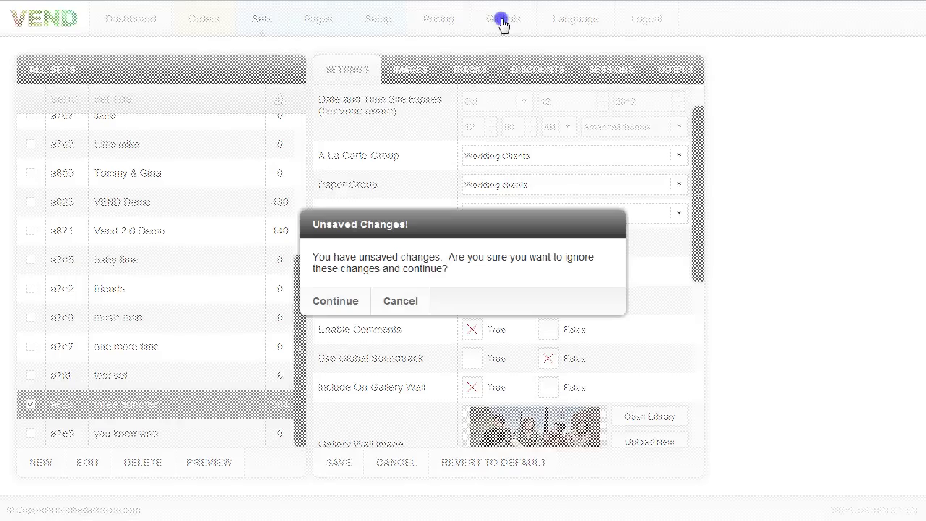
Step: Discard the unsaved changes, view the empty Global Soundtrack list, and return to Sets
click(345, 303)
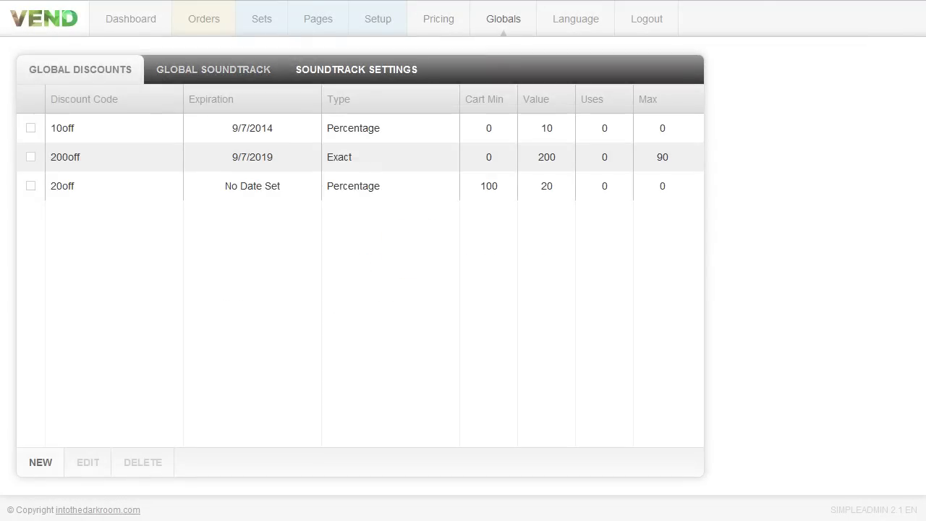
click(211, 75)
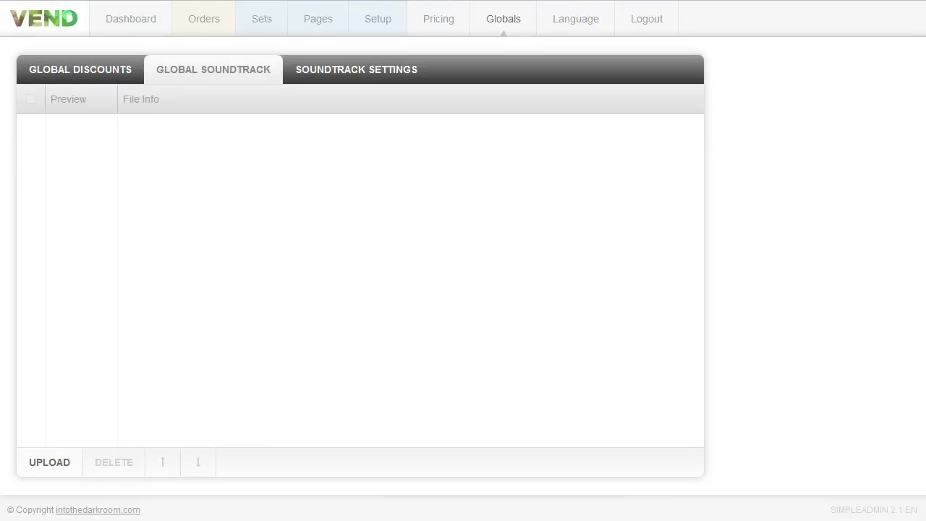
click(132, 409)
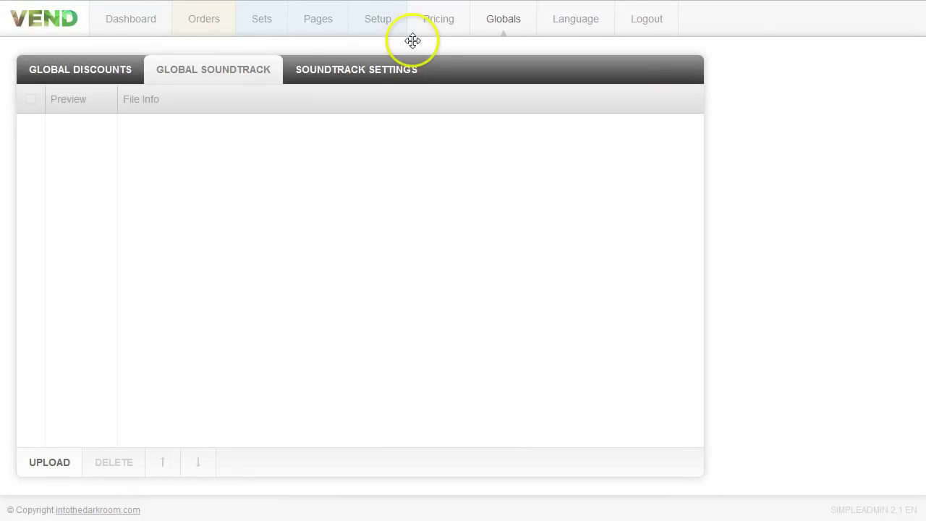
click(264, 26)
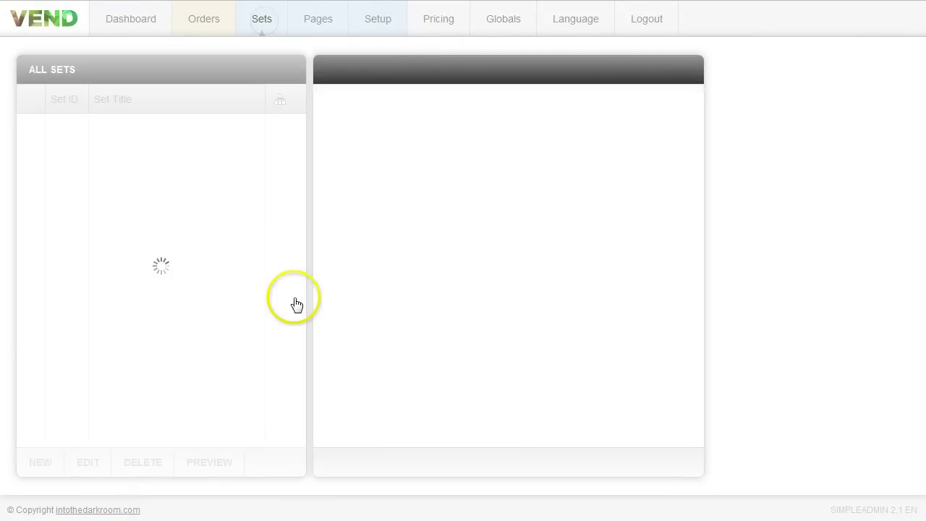
Step: Open set a024 'three hundred', confirm its Tracks list is empty, then scroll its Settings form
drag(302, 265, 308, 418)
click(199, 408)
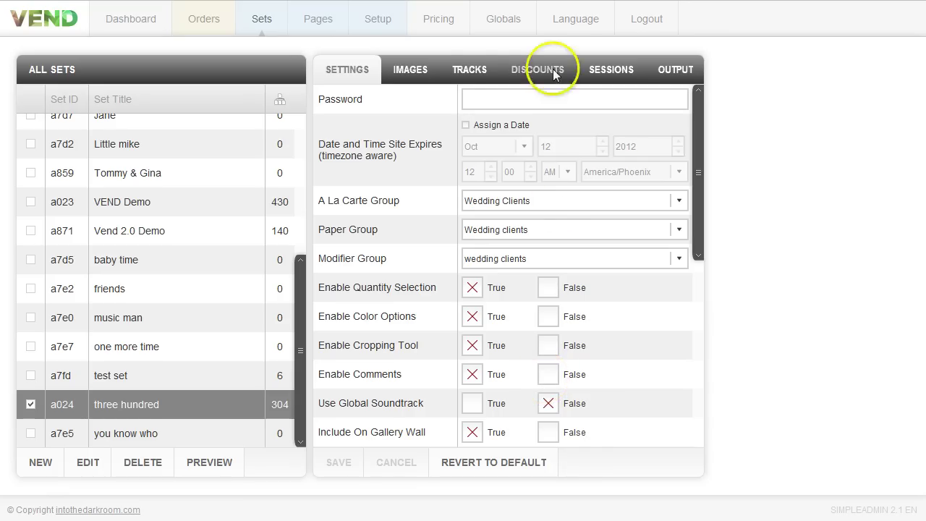
click(469, 79)
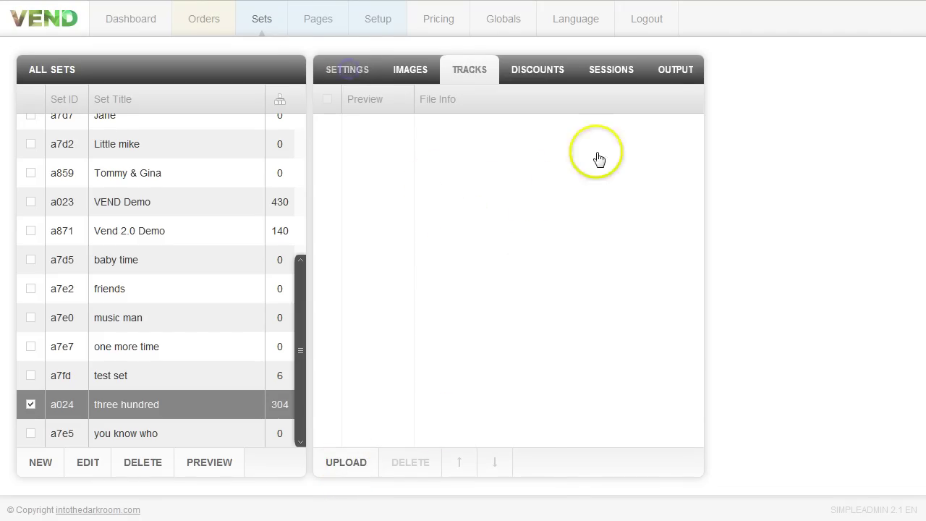
click(368, 79)
drag(697, 174, 699, 266)
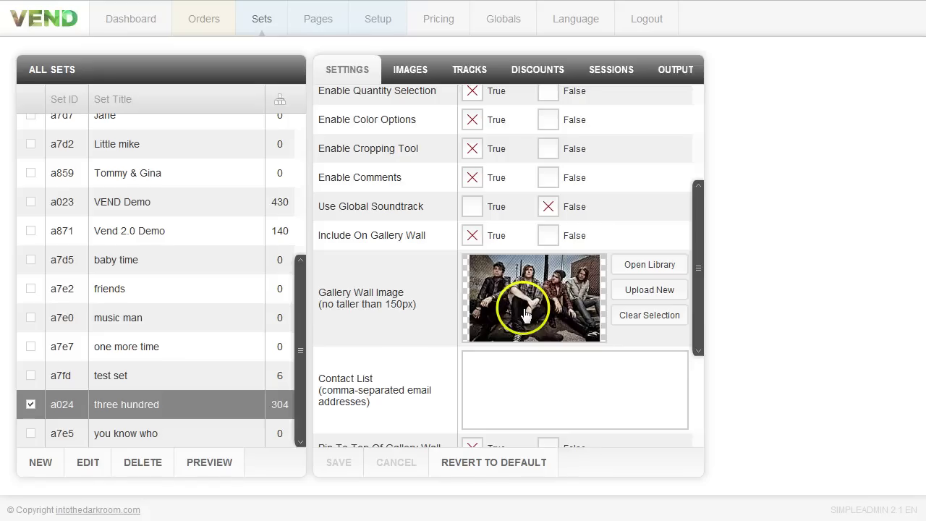
drag(700, 290, 701, 339)
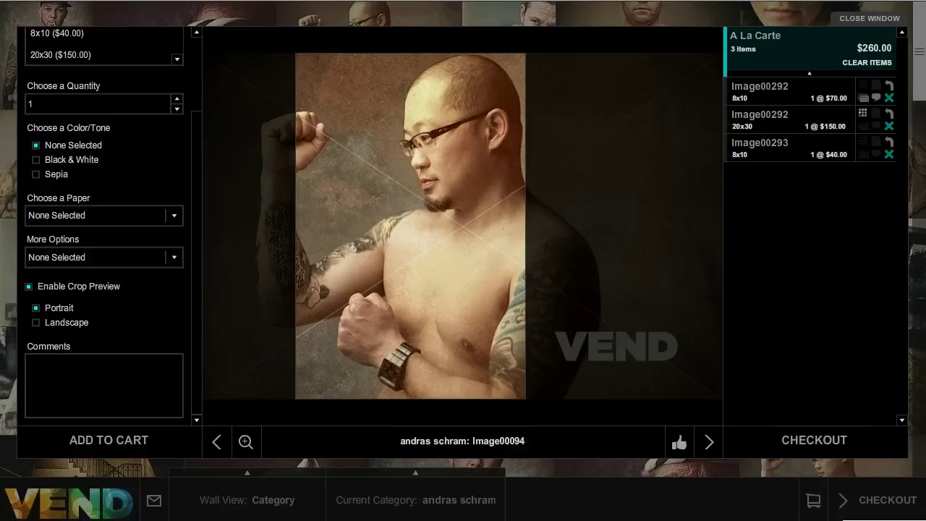
Step: Close the photo viewer, load the proofing gallery home listing all sets, and dismiss its welcome message
click(870, 19)
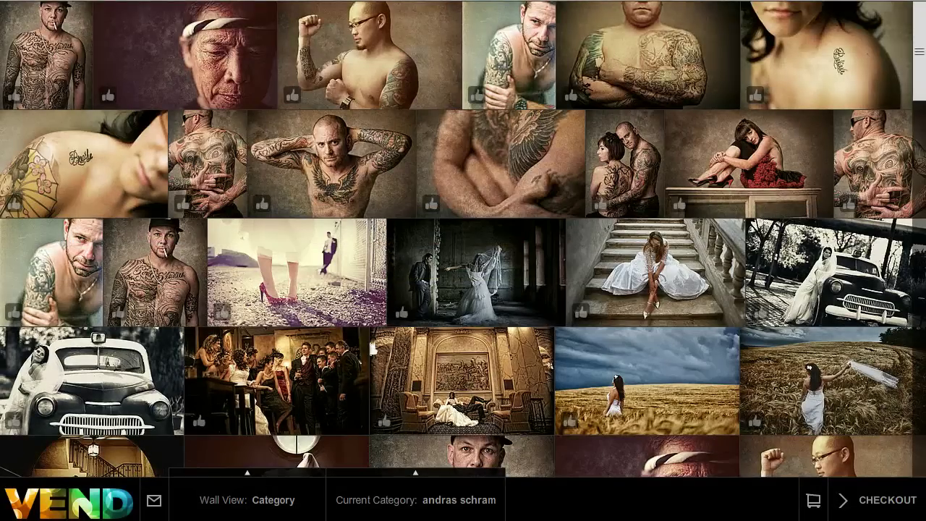
key(Return)
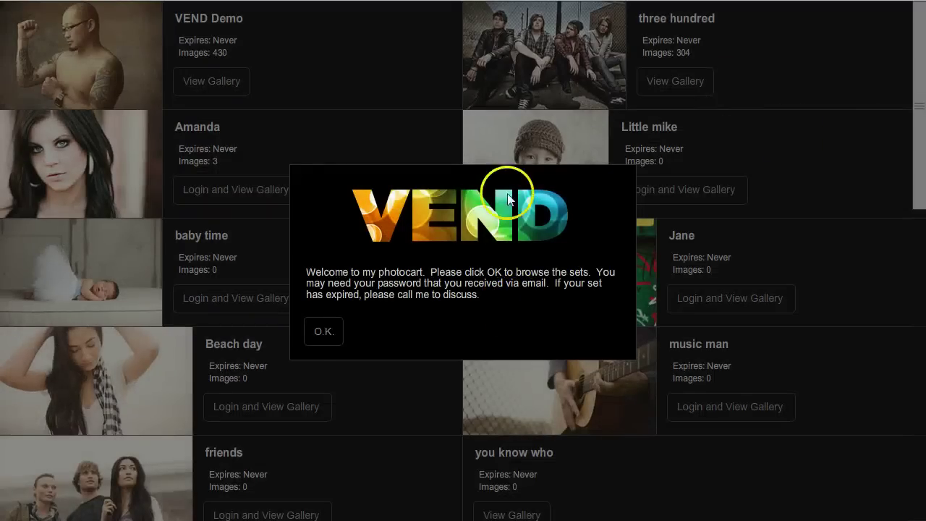
click(322, 332)
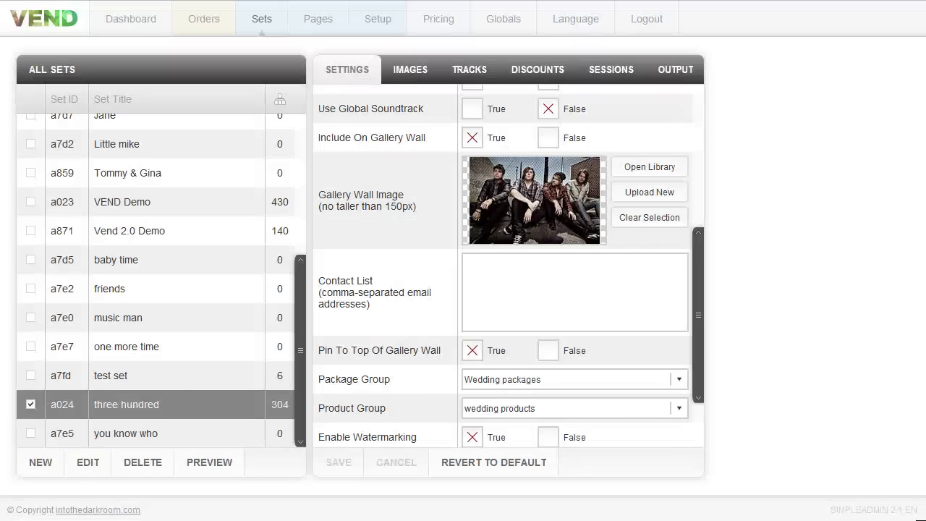
Step: Review the three hundred set's settings down to Enable Watermarking, then show its images list
scroll(507, 265, down, 3)
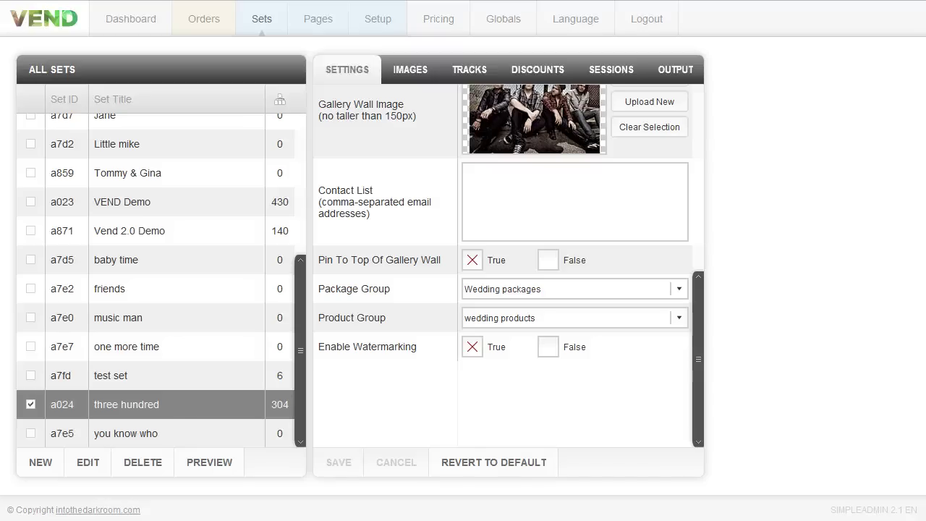
click(520, 400)
click(389, 379)
click(473, 348)
drag(699, 283, 703, 87)
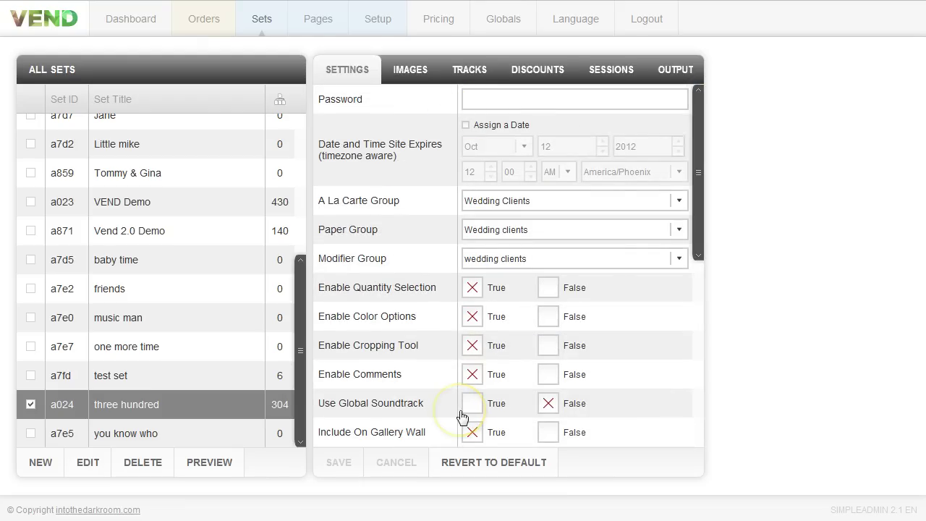
click(412, 72)
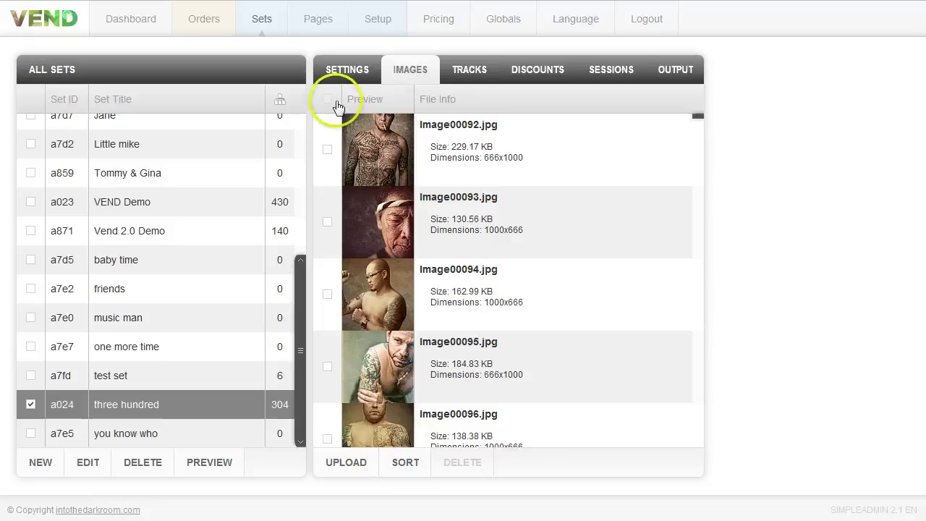
Step: Upload six JPG files from the computer to the three hundred set, bringing it to 310 items
click(356, 464)
click(428, 287)
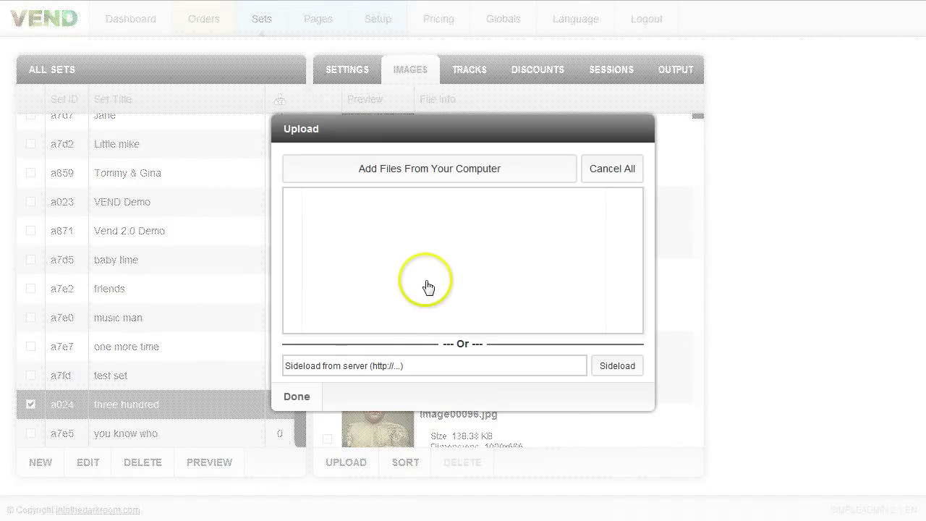
click(413, 167)
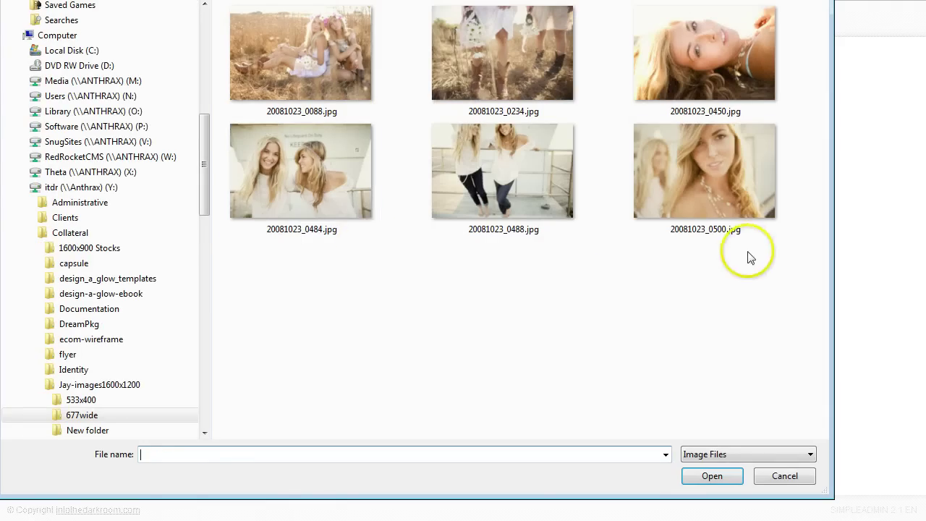
drag(748, 256, 325, 56)
click(720, 479)
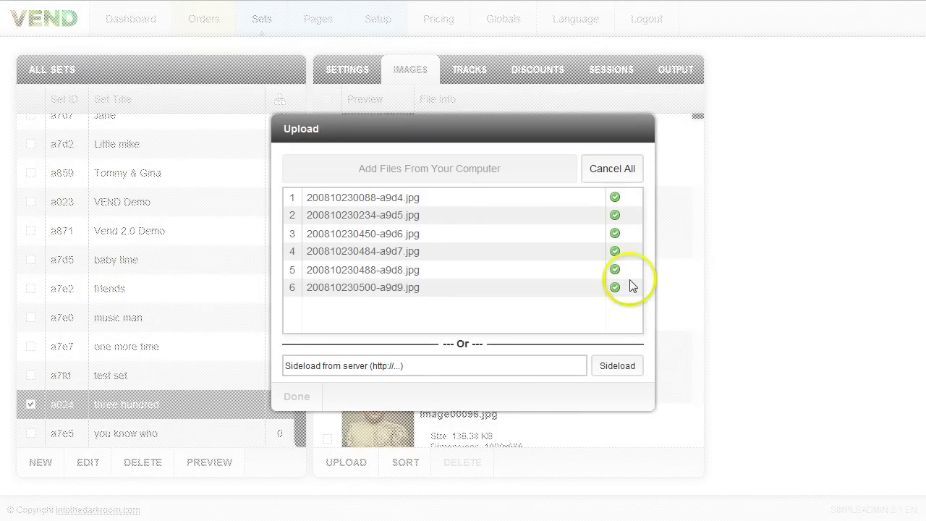
click(308, 401)
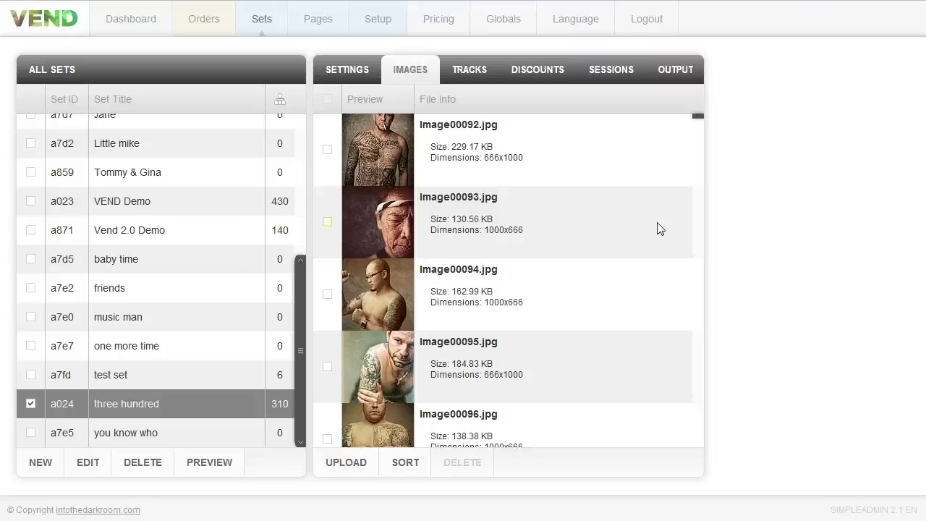
click(527, 285)
Step: In the Sort Images grid, drag individual photos, including a band photo, to new positions
click(409, 463)
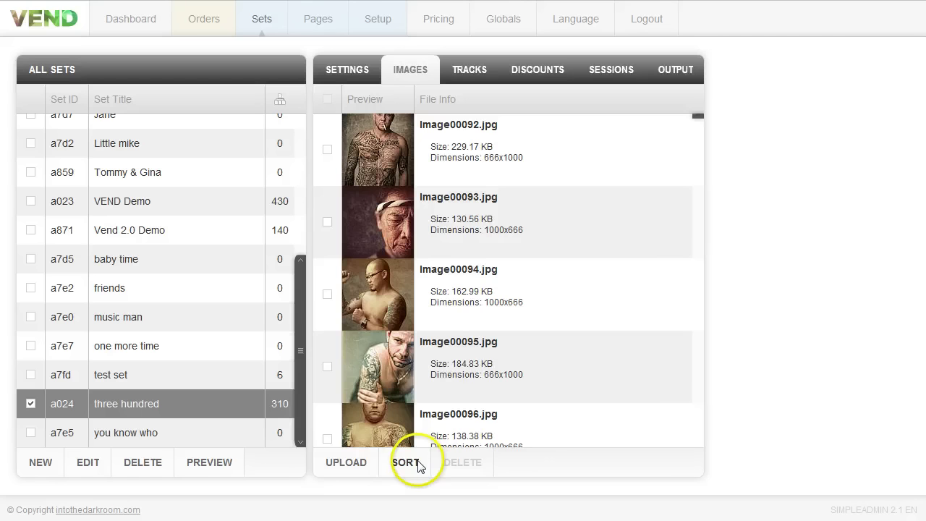
click(411, 464)
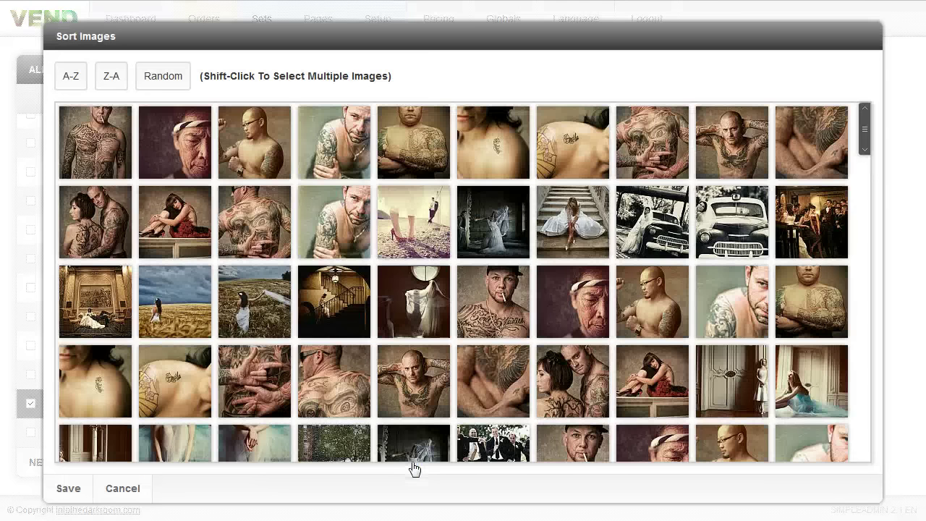
drag(862, 165, 864, 348)
click(463, 217)
mouse_move(463, 218)
mouse_down()
mouse_move(409, 148)
mouse_move(384, 224)
mouse_move(489, 217)
mouse_up()
drag(864, 234, 867, 340)
drag(818, 300, 712, 296)
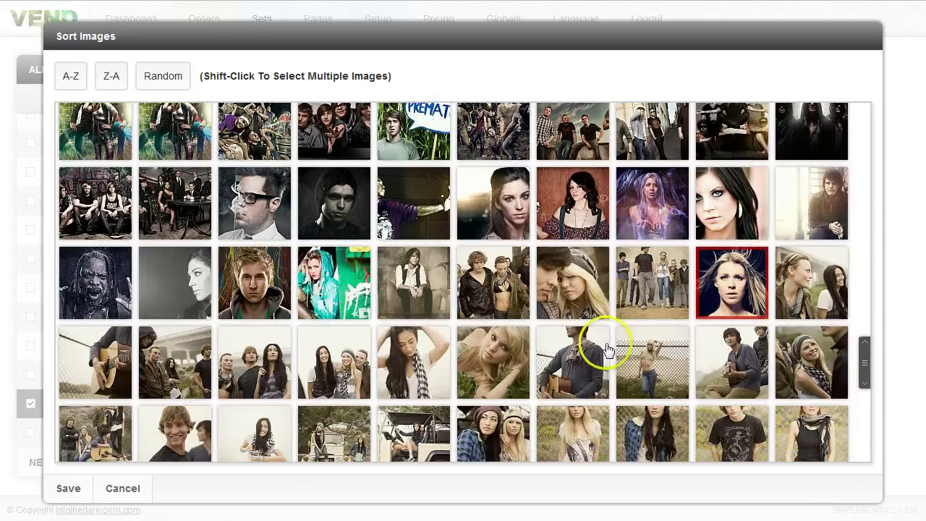
scroll(464, 282, down, 10)
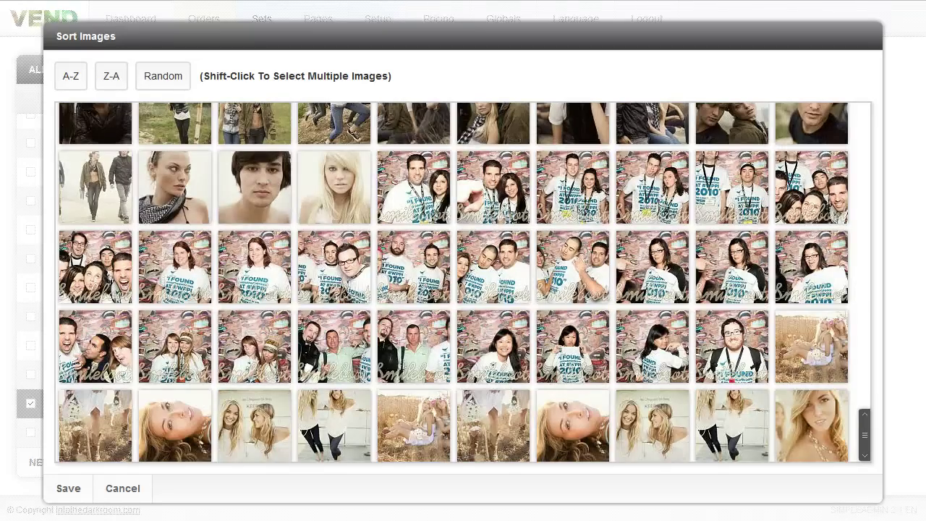
Step: Select the last three images together and move them into row 4
key(ctrl+a)
click(814, 426)
shift+click(659, 427)
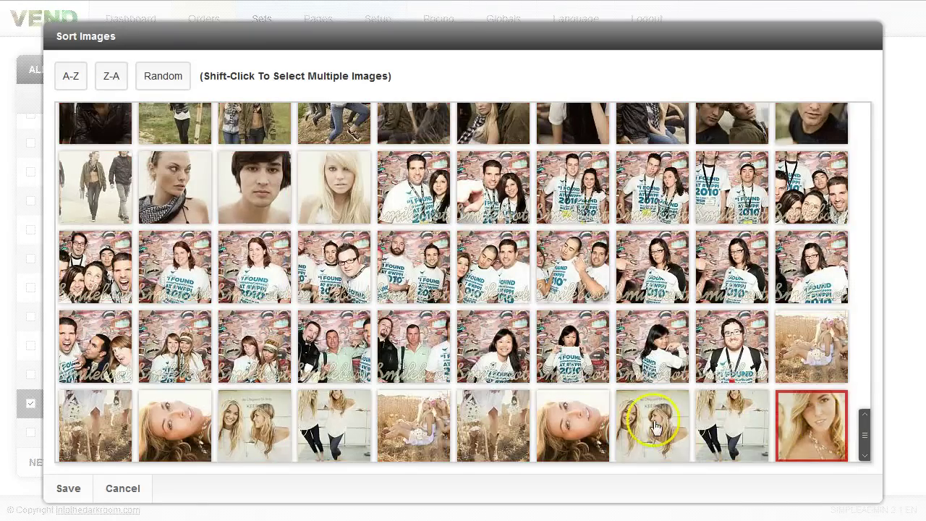
mouse_move(659, 427)
mouse_down()
mouse_move(615, 347)
mouse_move(529, 411)
mouse_up()
drag(858, 428, 871, 112)
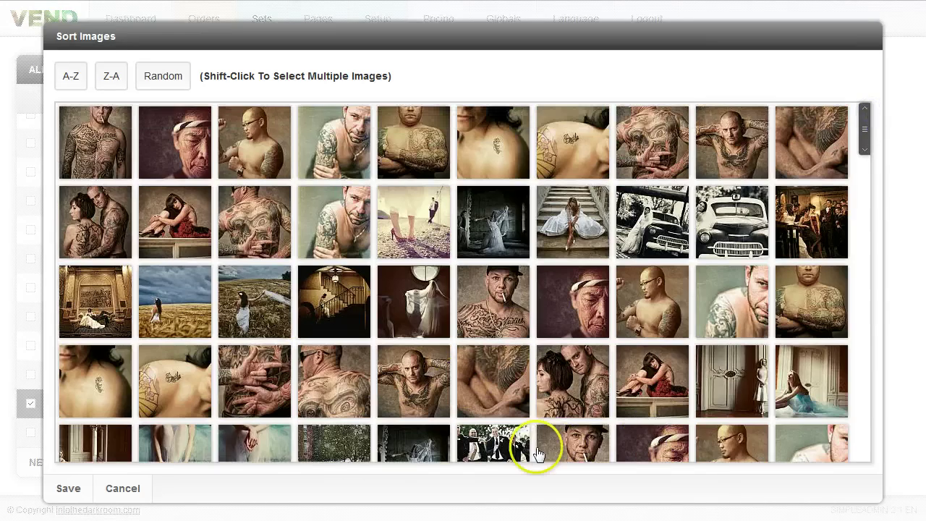
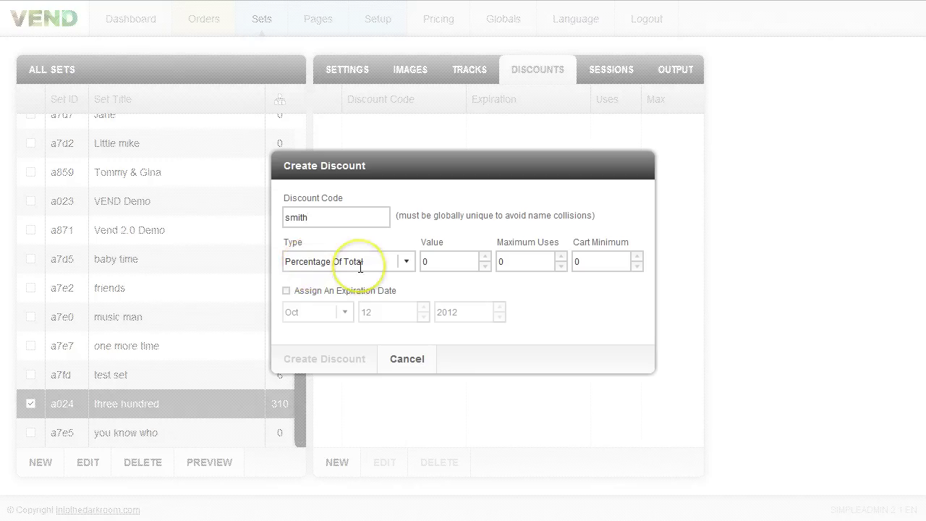
Step: Enter a discount value of 15 with maximum uses of 1
click(427, 262)
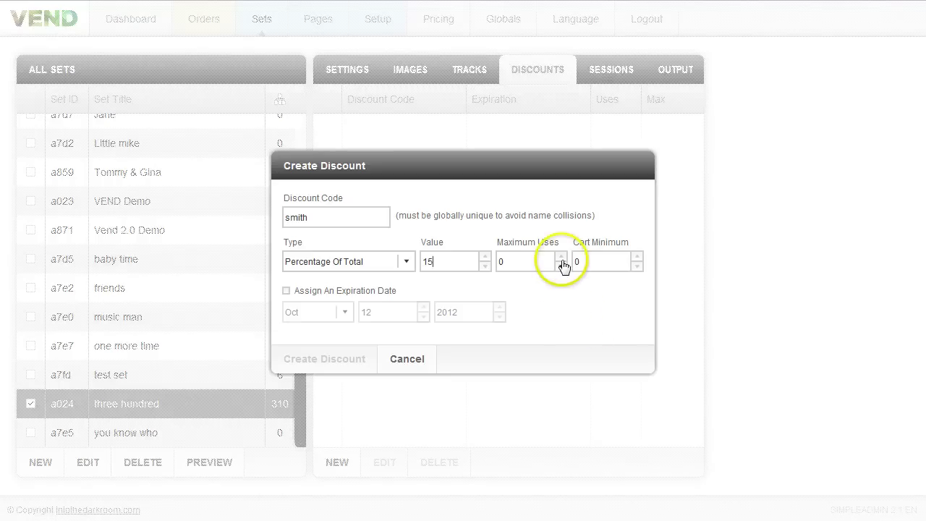
click(501, 262)
click(560, 290)
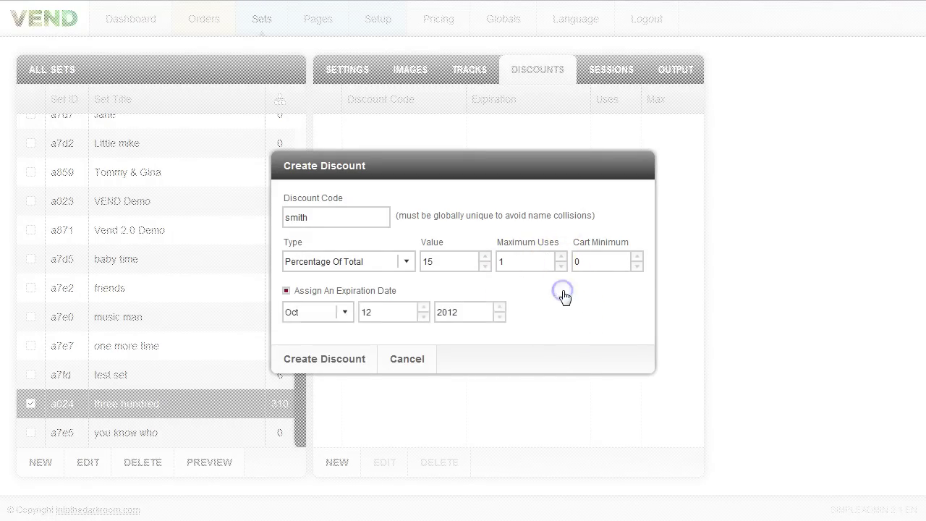
click(637, 258)
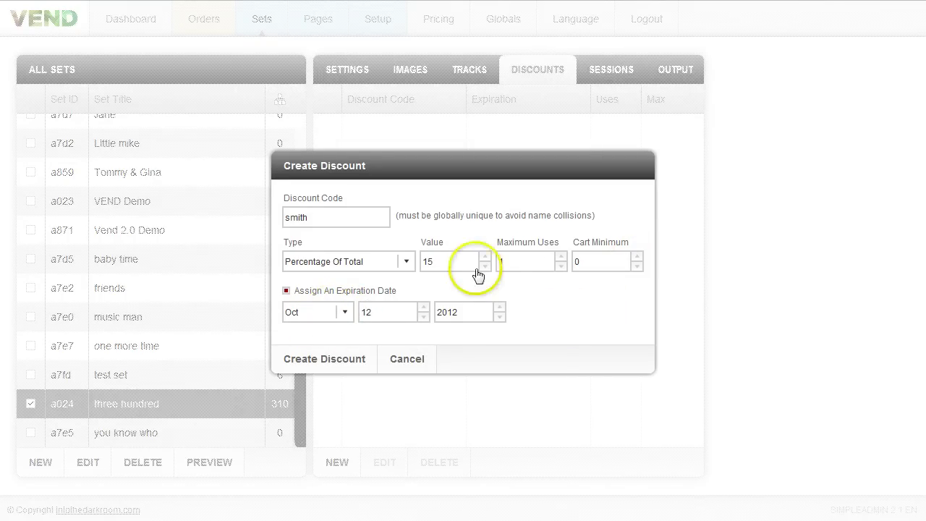
click(286, 290)
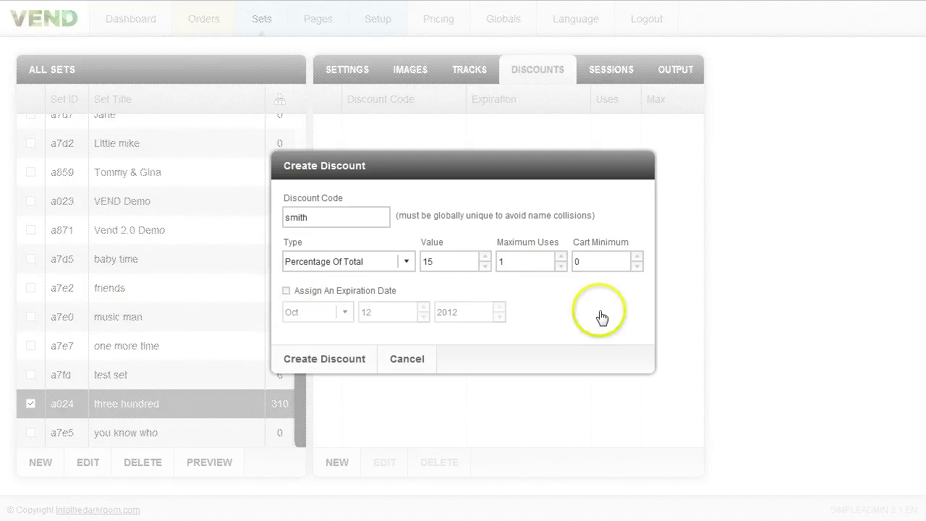
click(287, 291)
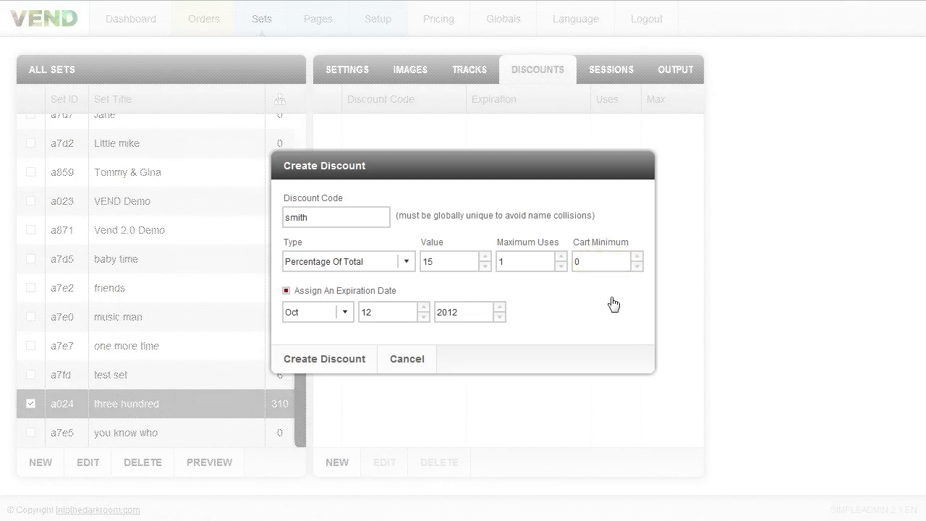
Step: Set the cart minimum to 500, leave no expiration date, and create the discount
click(584, 261)
drag(587, 271, 576, 266)
text(500)
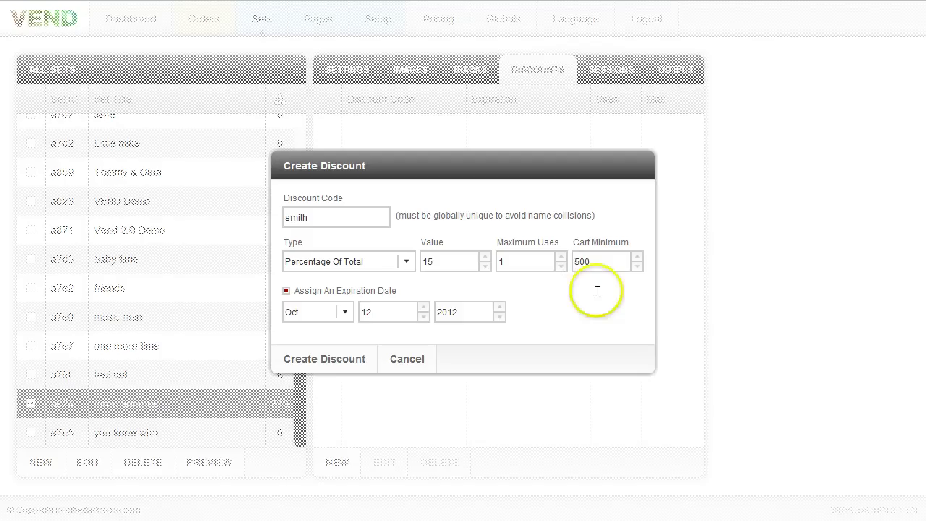
click(599, 294)
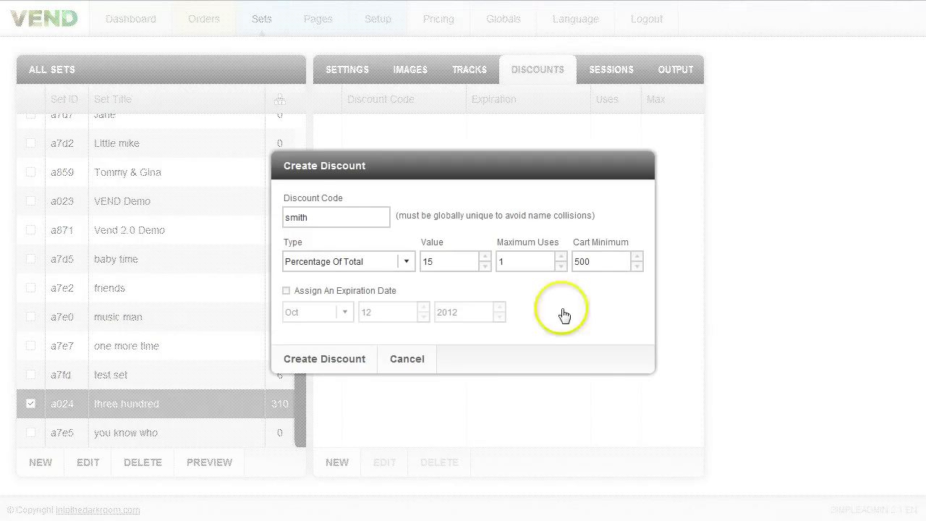
click(333, 359)
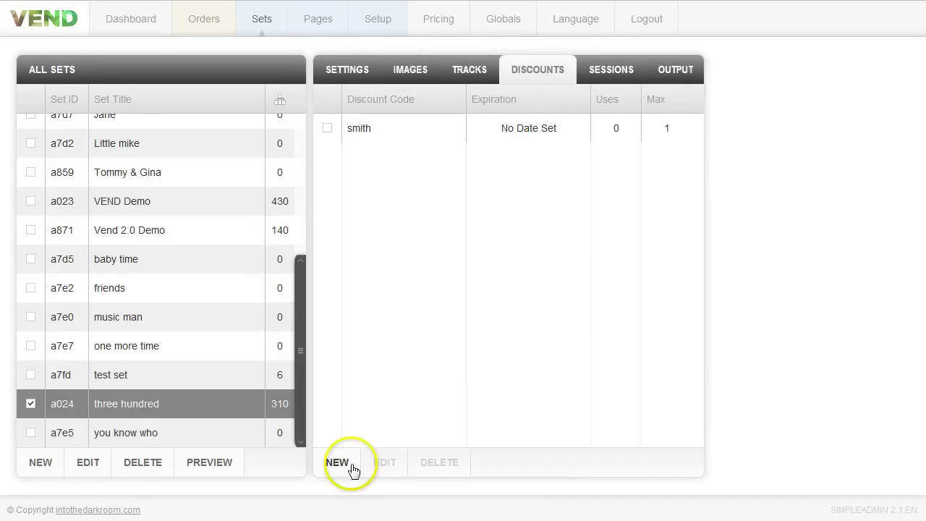
click(396, 133)
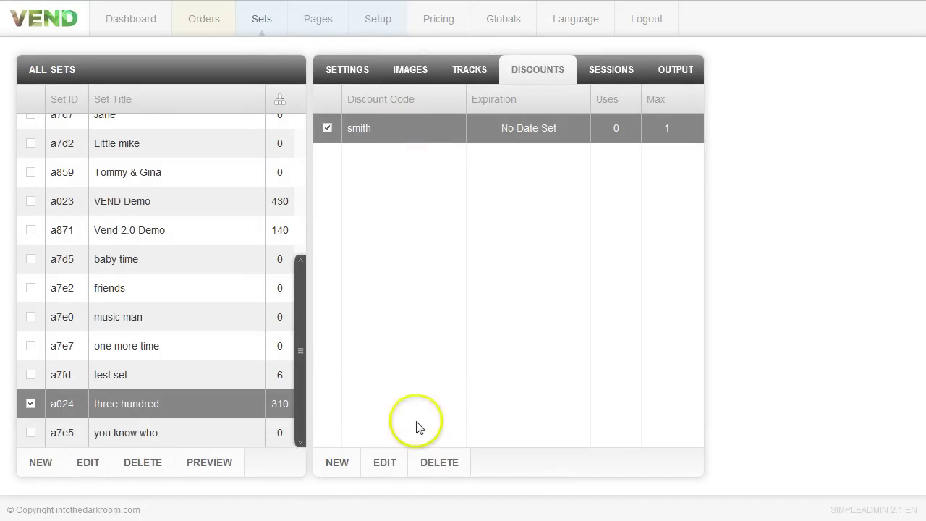
click(391, 467)
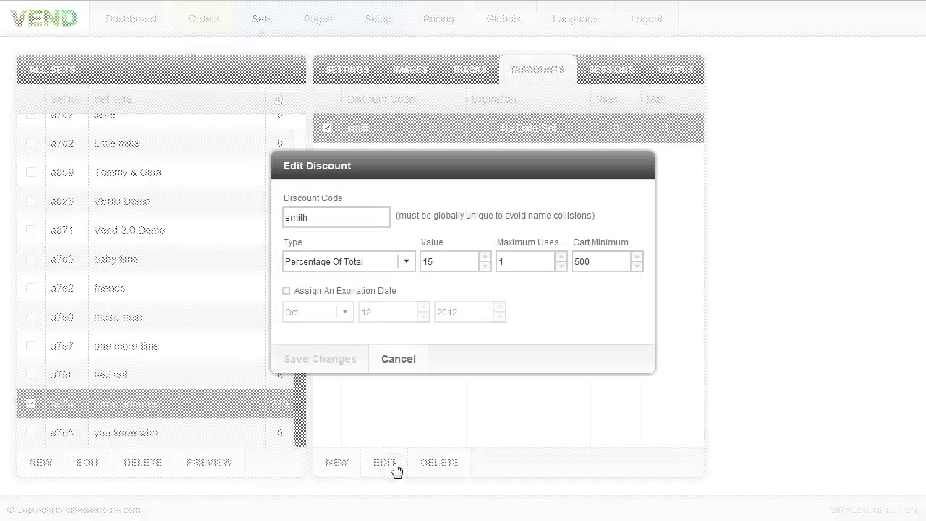
click(404, 262)
click(386, 310)
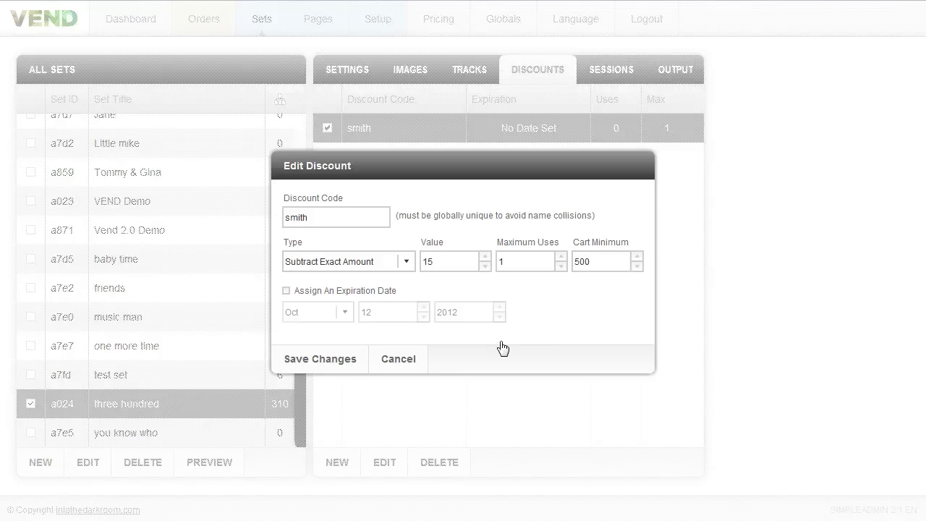
double_click(434, 262)
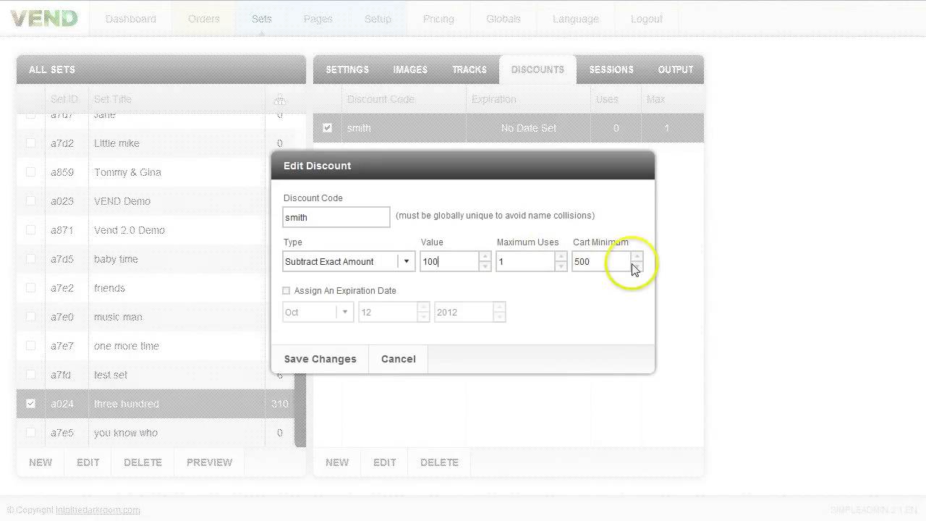
drag(631, 263, 563, 268)
key(BackSpace)
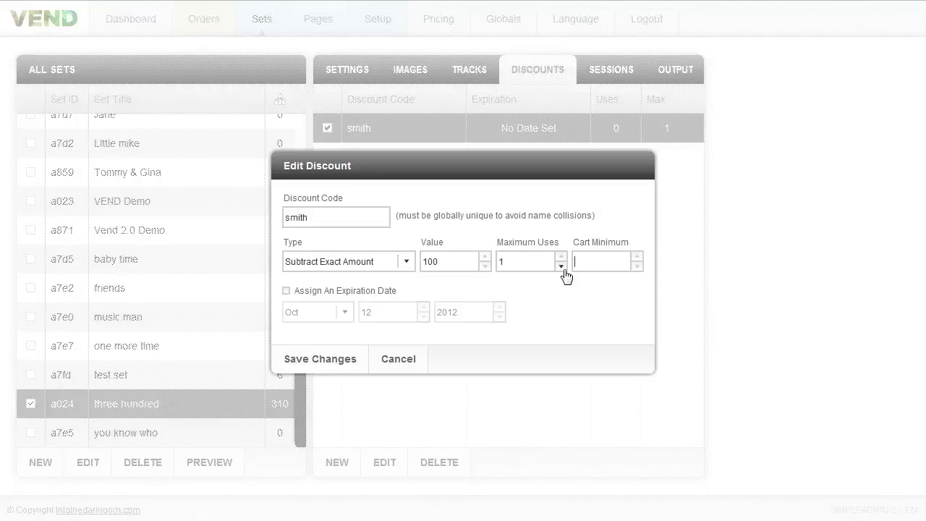
click(399, 359)
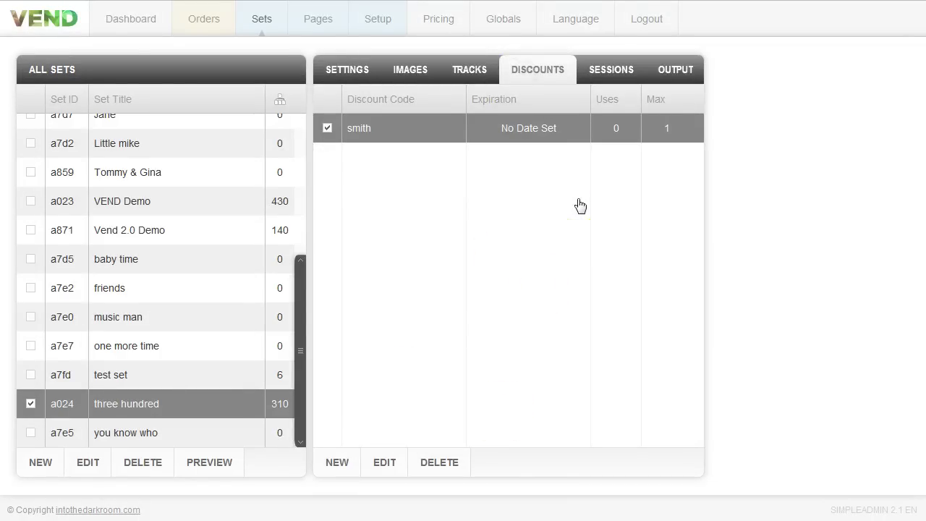
Step: Review the three global discount codes, then go back to the list of sets
click(503, 20)
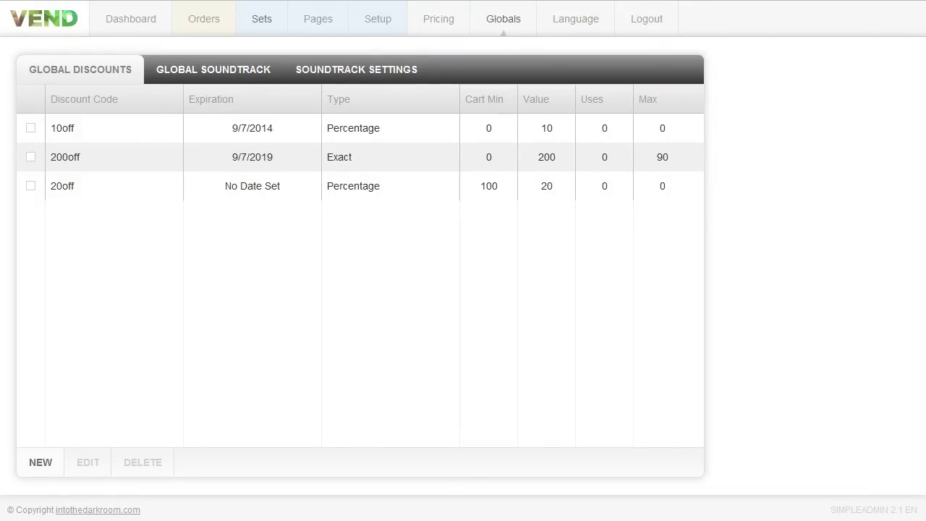
click(262, 19)
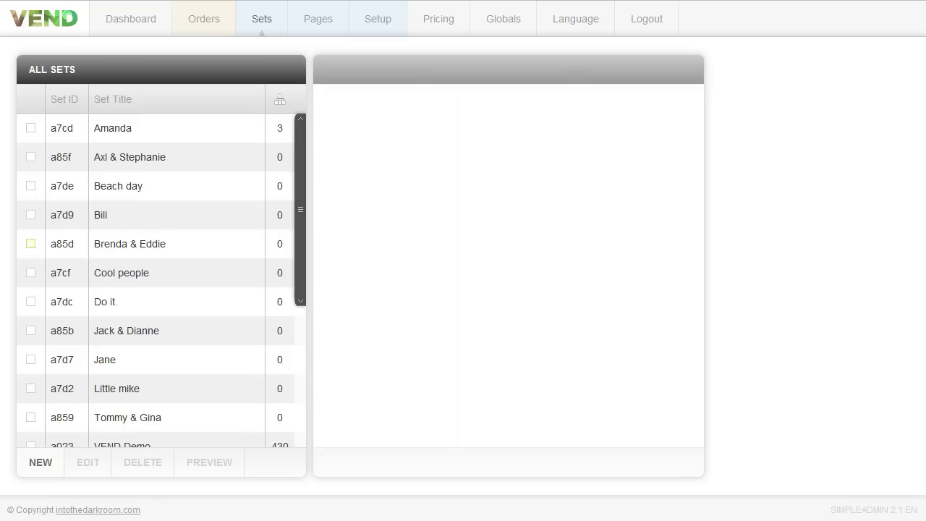
Step: Open the three hundred set and check its Sessions, Output and Settings pages
scroll(156, 283, down, 5)
click(31, 404)
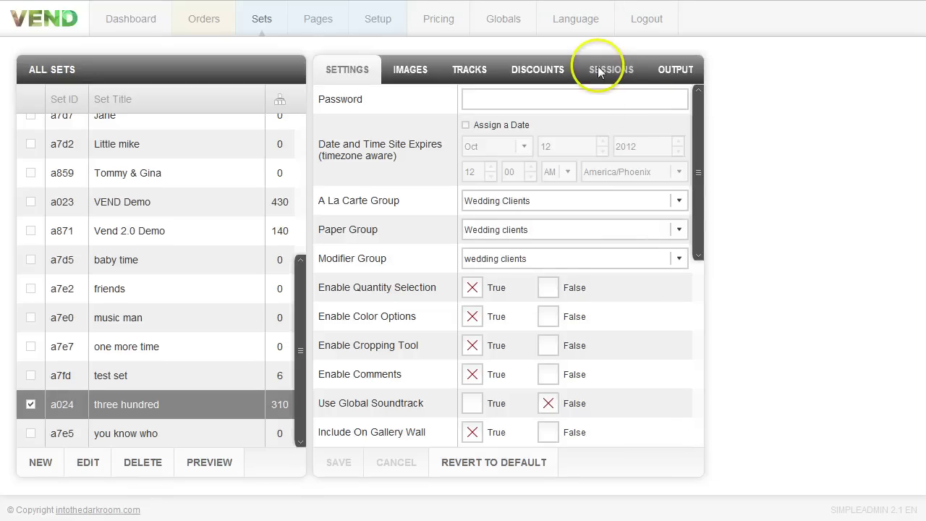
click(607, 70)
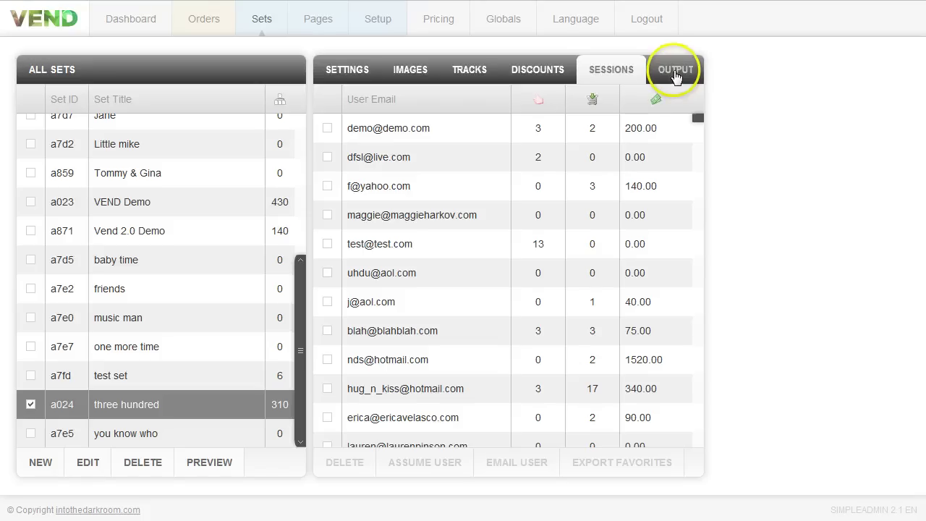
click(674, 86)
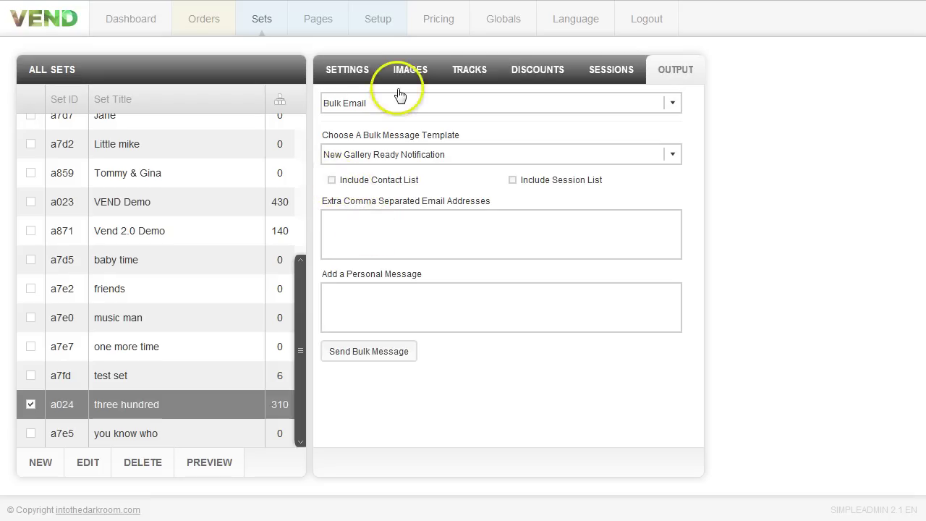
click(333, 70)
Step: Tick Include Contact List and Include Session List for the bulk message
drag(699, 192, 685, 364)
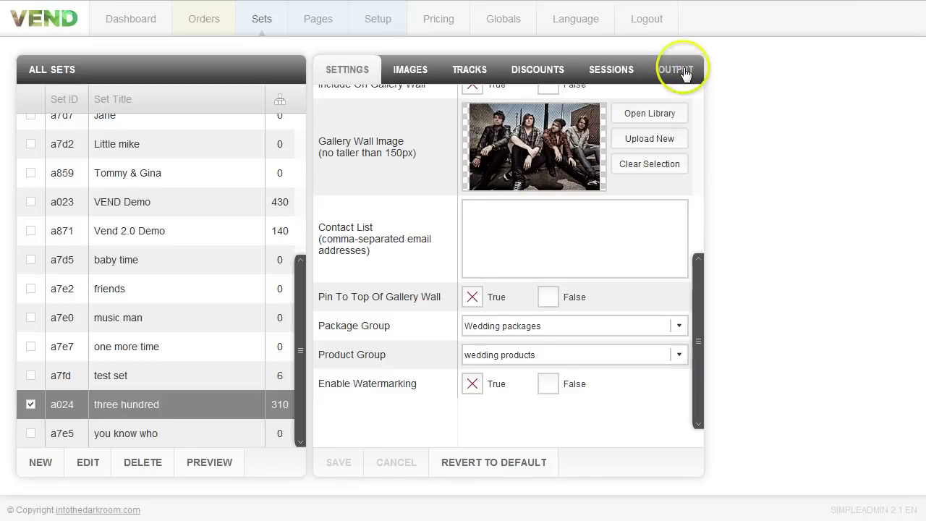
click(676, 70)
click(331, 179)
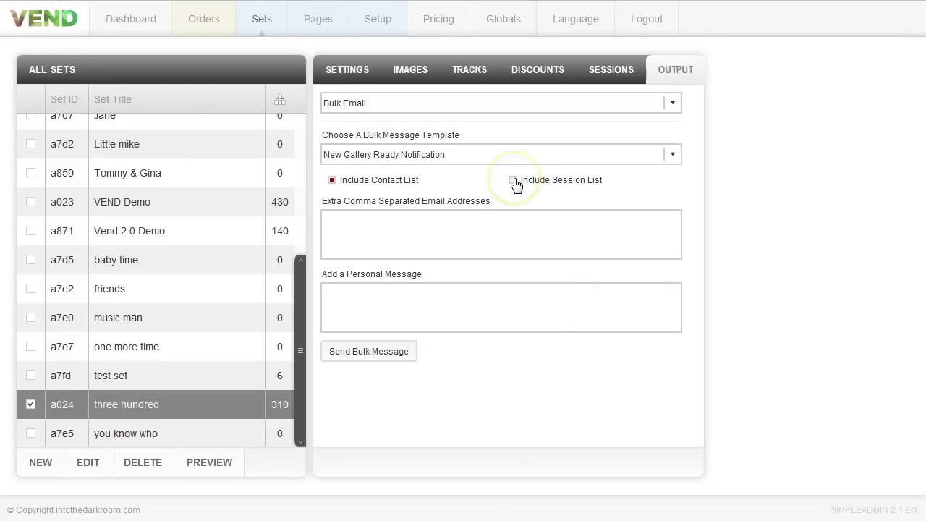
click(513, 180)
click(613, 68)
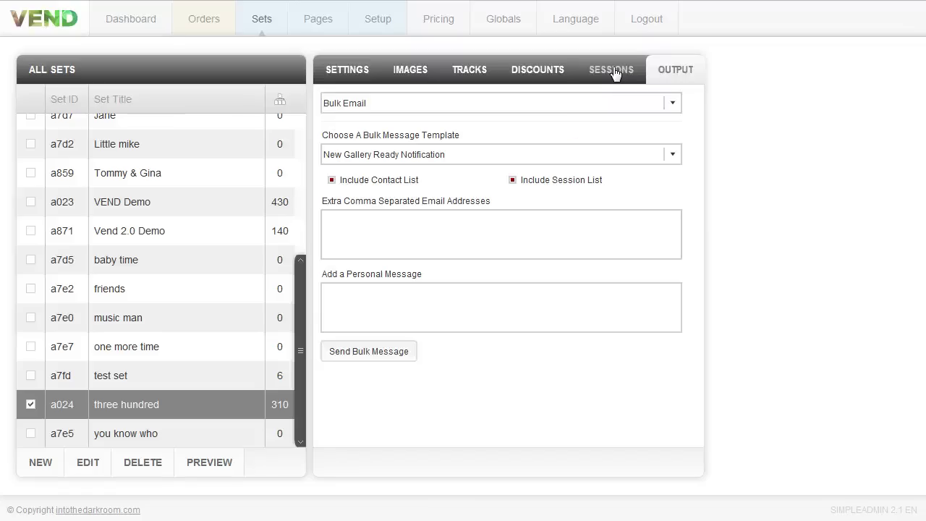
click(456, 257)
Step: Try the General Message template, then revert to New Gallery Ready Notification without the session list
click(674, 156)
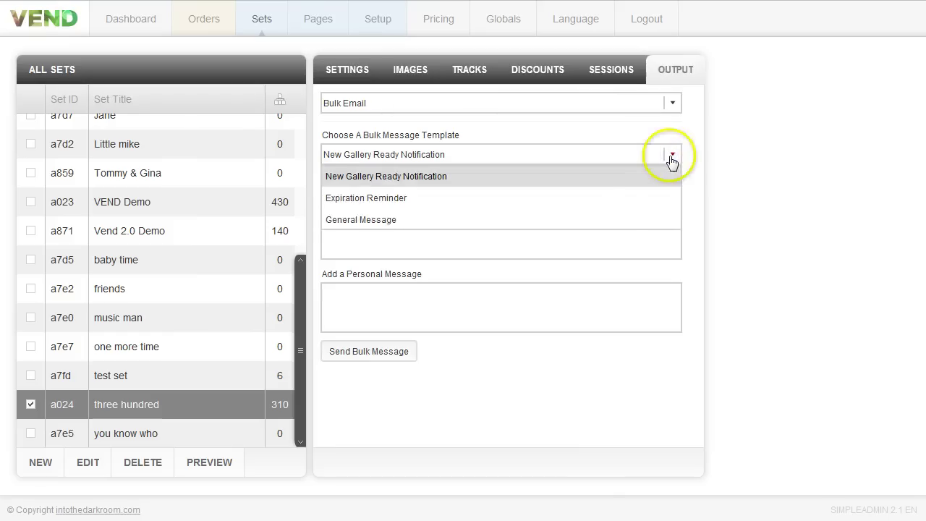
click(602, 223)
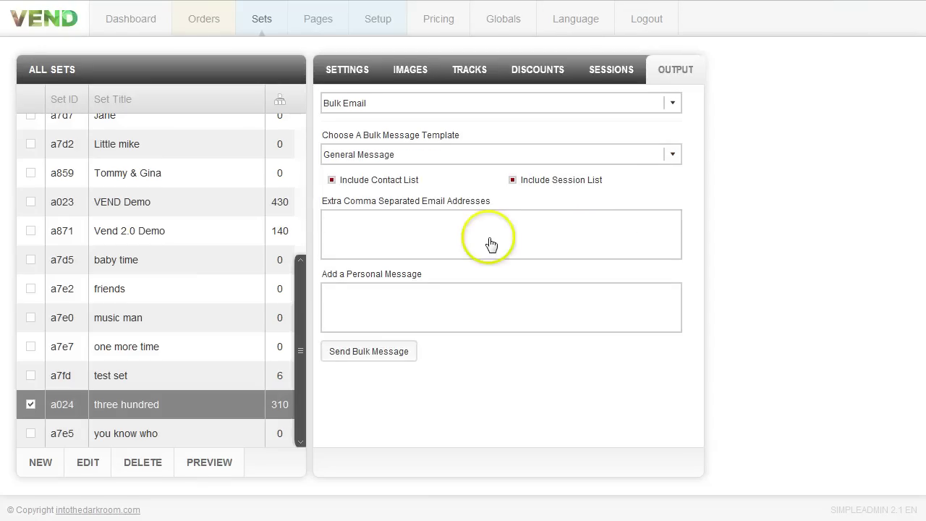
click(673, 158)
click(662, 175)
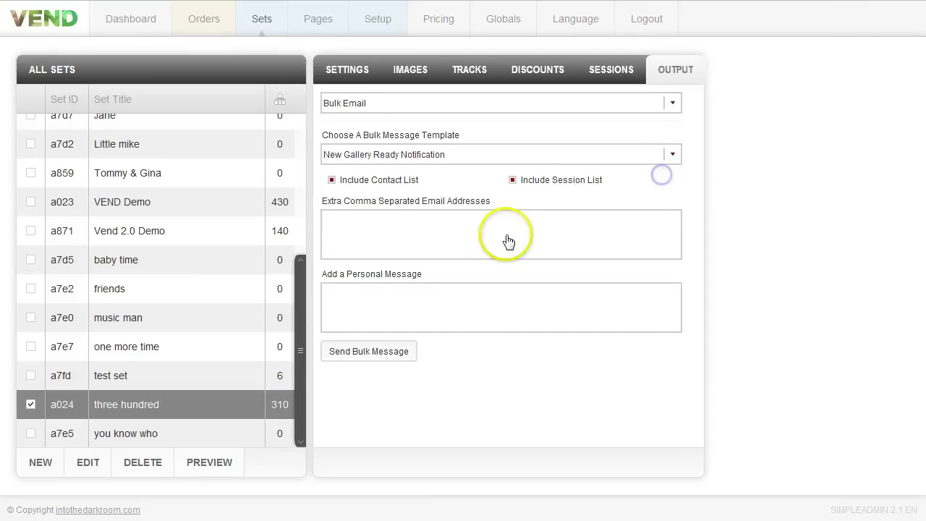
click(513, 179)
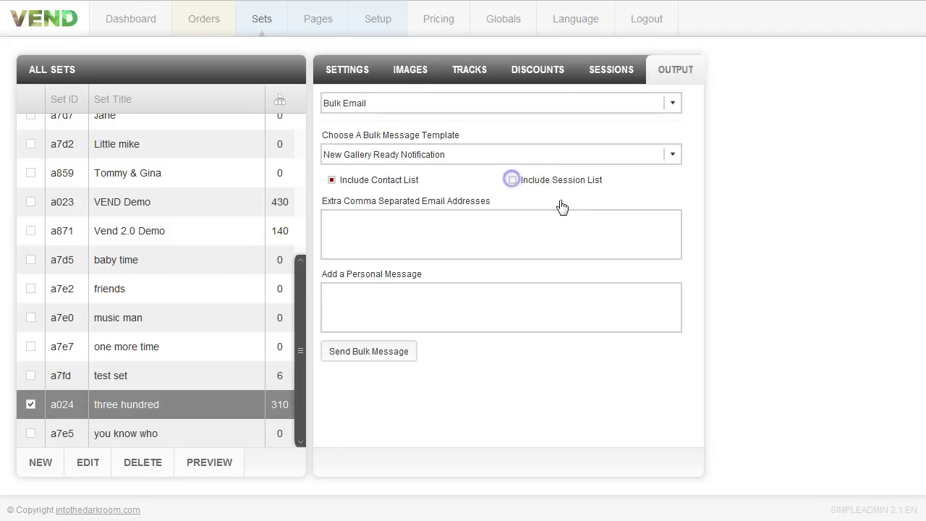
Step: Type test text into the extra email and personal message boxes, then clear both
click(568, 247)
text(skdjfhk)
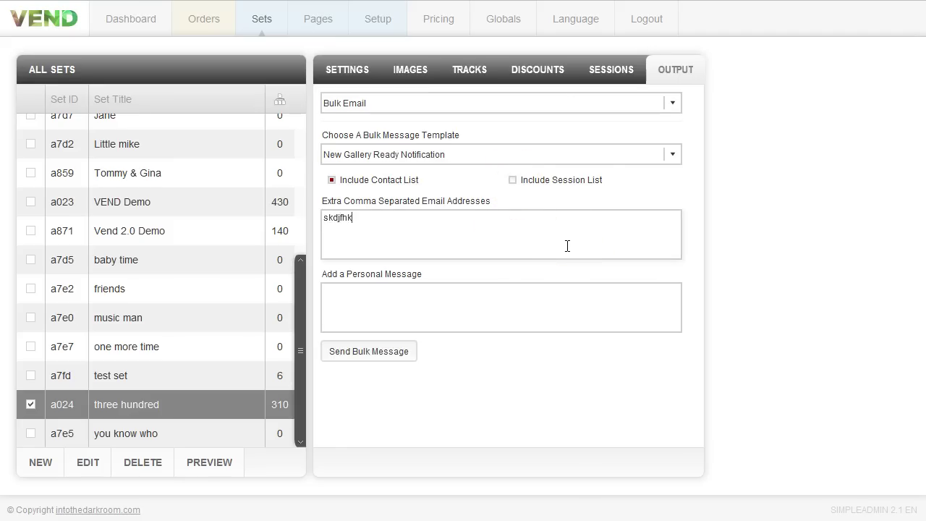
text(sdfjhsdkjh)
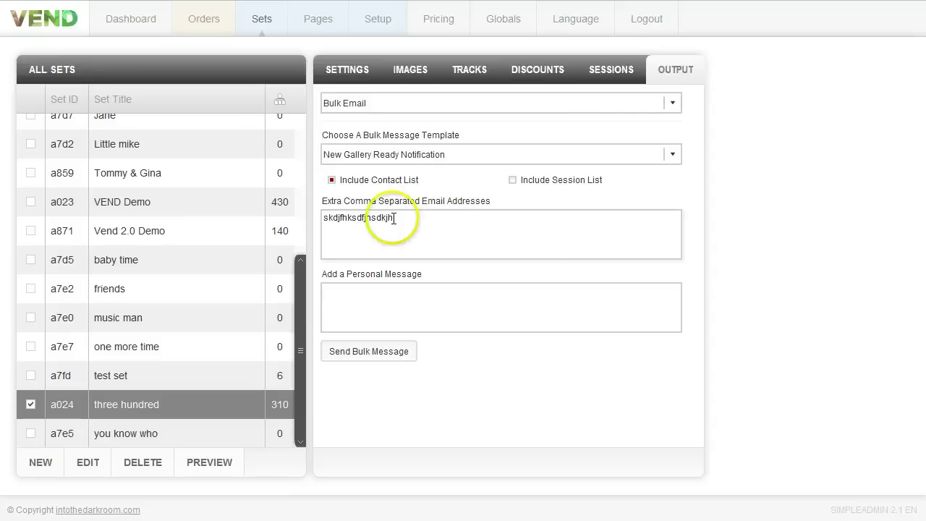
drag(395, 218, 302, 219)
key(BackSpace)
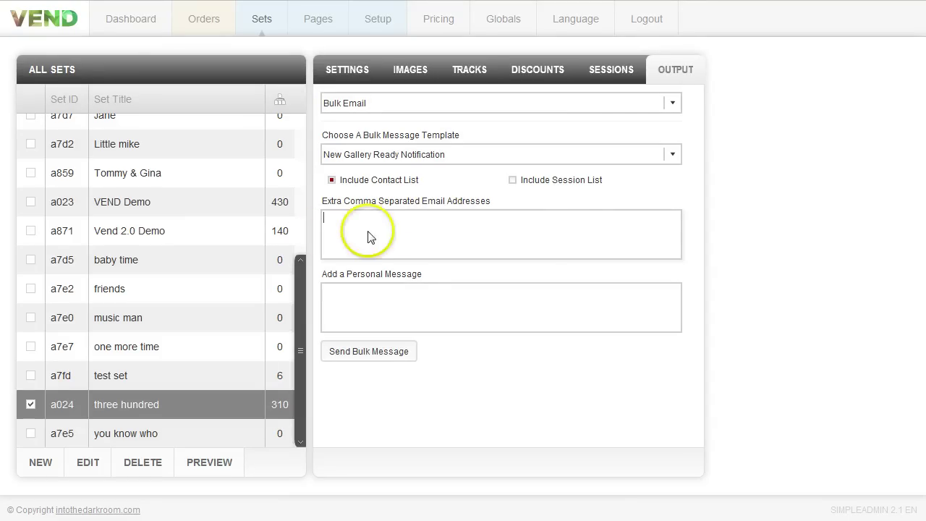
click(382, 298)
text(sdjklfhksdjfhsdkfjh)
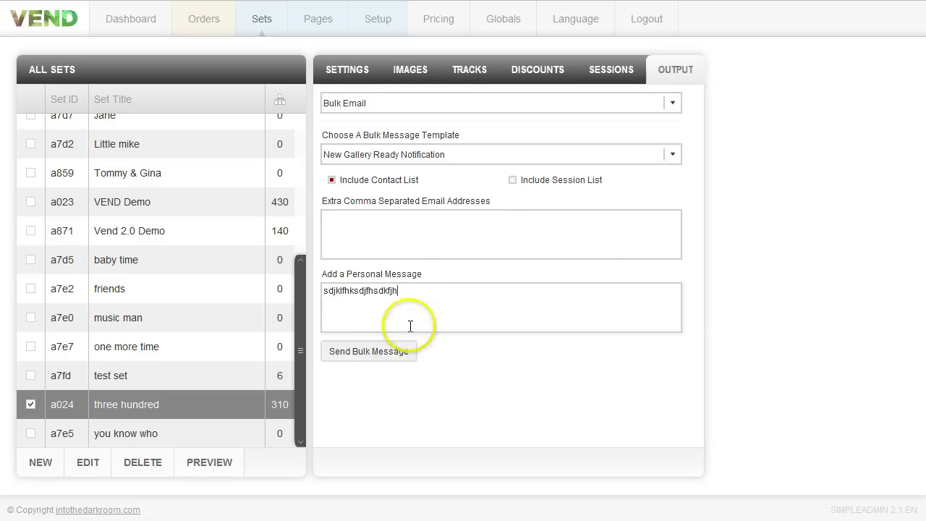
drag(407, 293, 304, 292)
key(BackSpace)
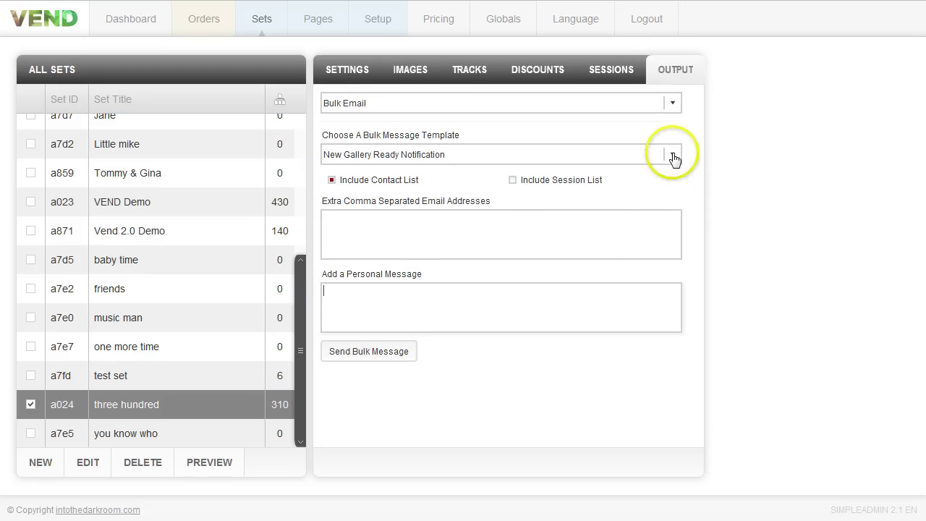
Step: Settle on the General Message template and include the session list again
click(668, 154)
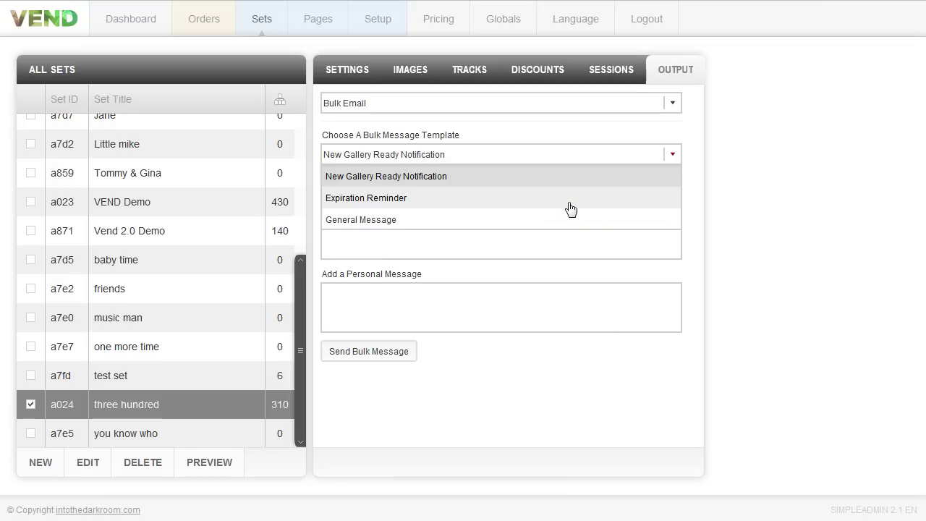
click(569, 199)
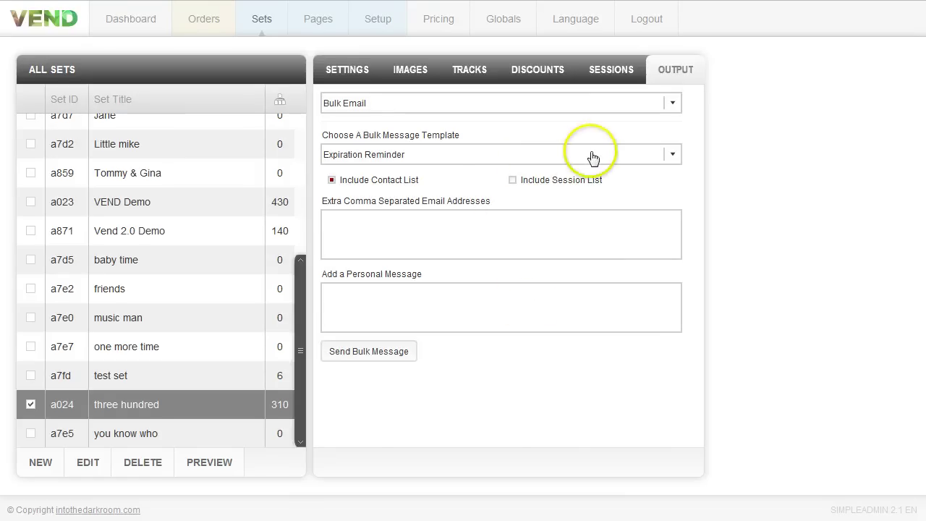
click(674, 156)
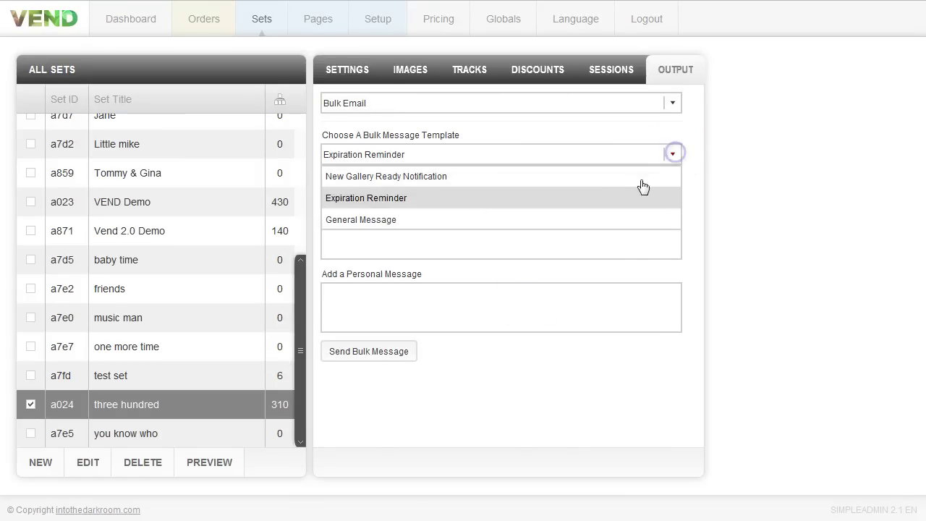
click(612, 219)
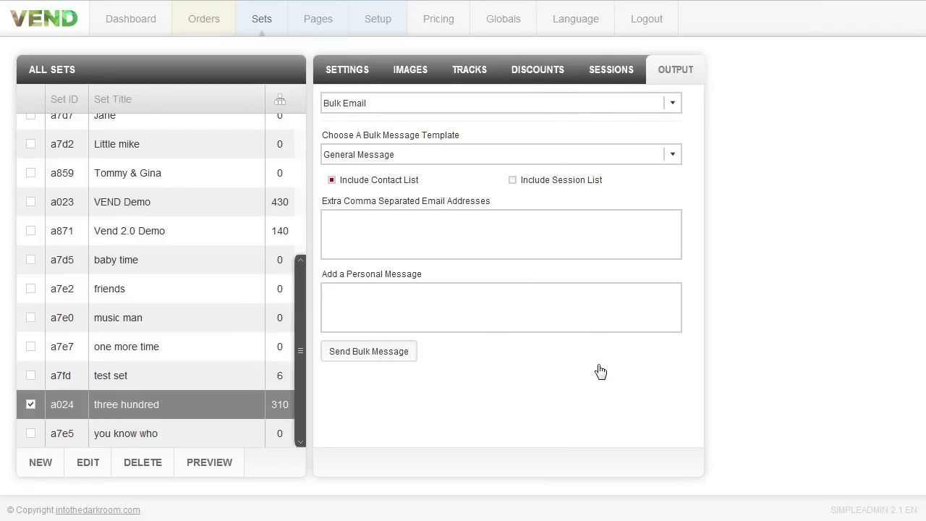
click(513, 180)
click(673, 104)
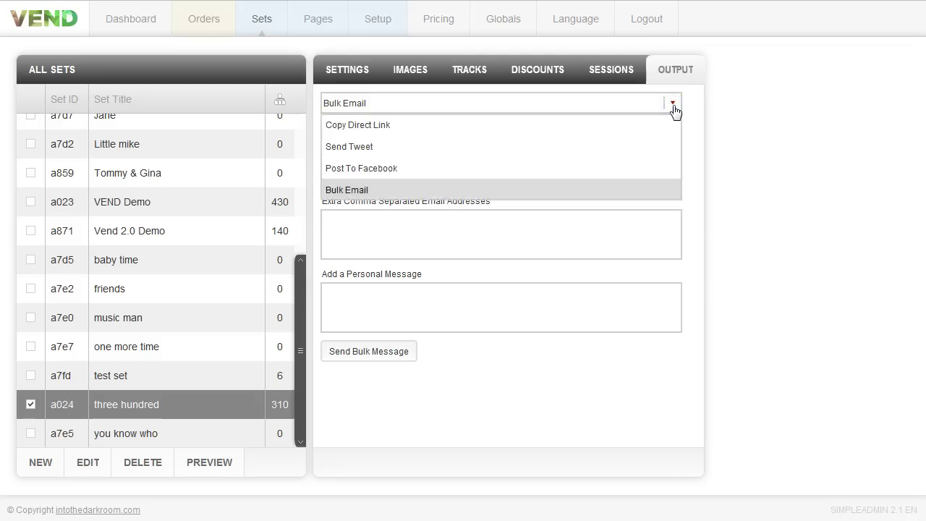
Step: Cycle the output through Copy Direct Link and Post To Facebook, settling on Send Tweet
click(675, 110)
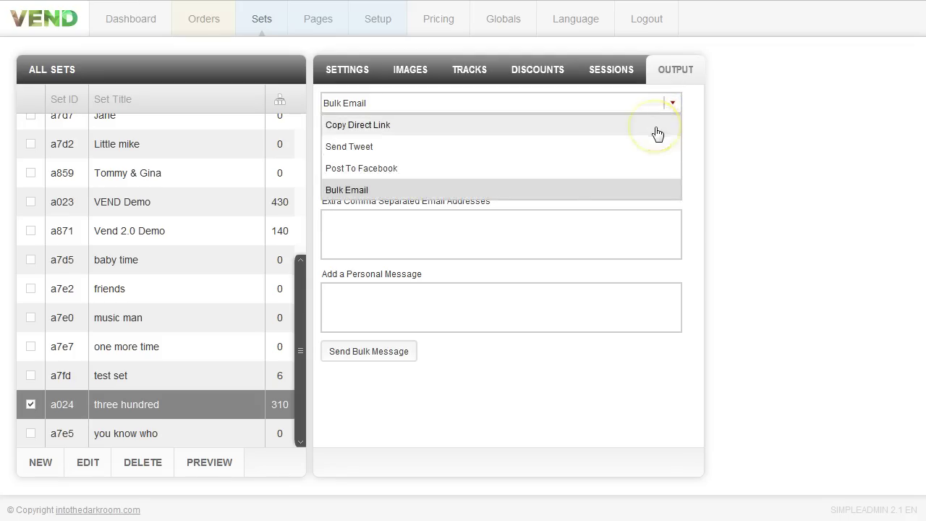
click(655, 131)
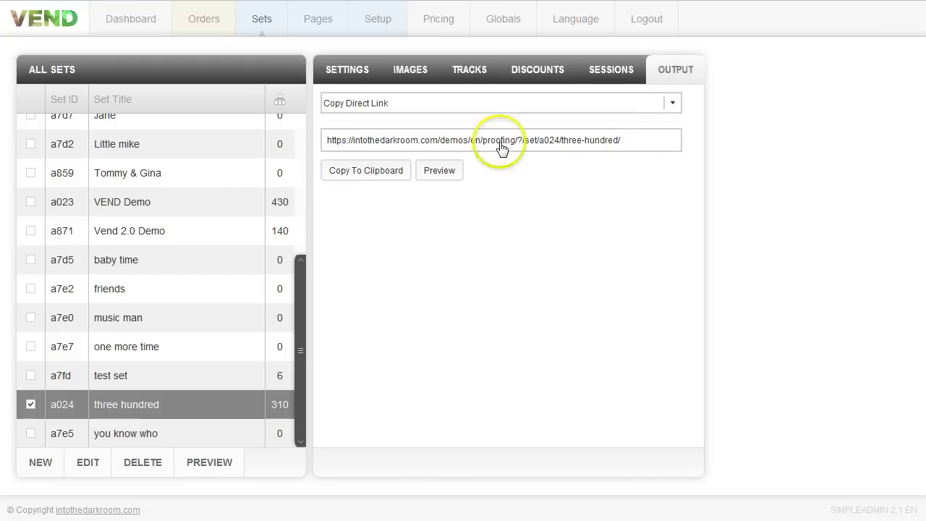
click(365, 175)
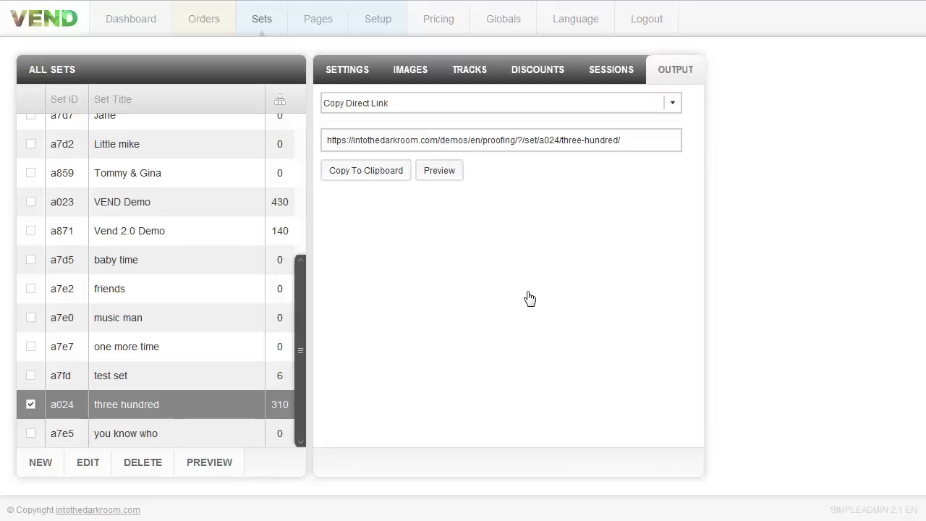
click(674, 103)
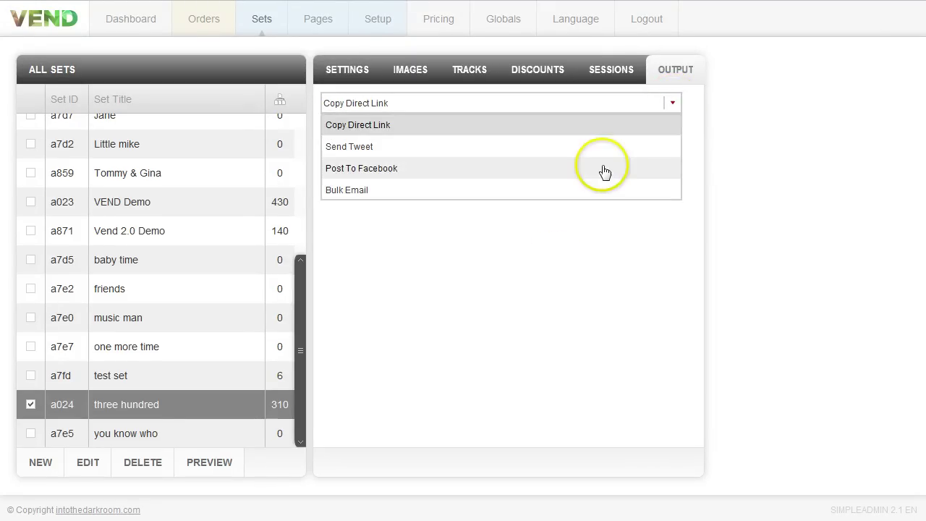
click(603, 171)
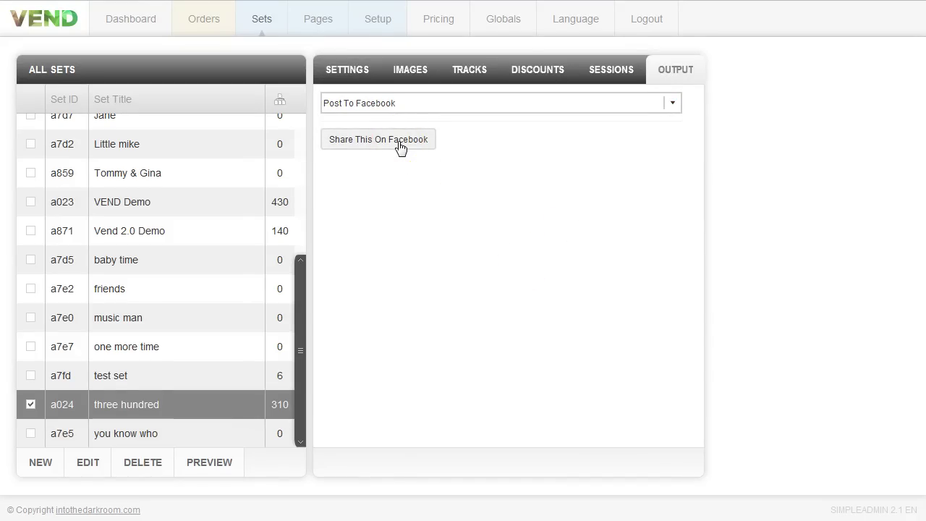
click(675, 101)
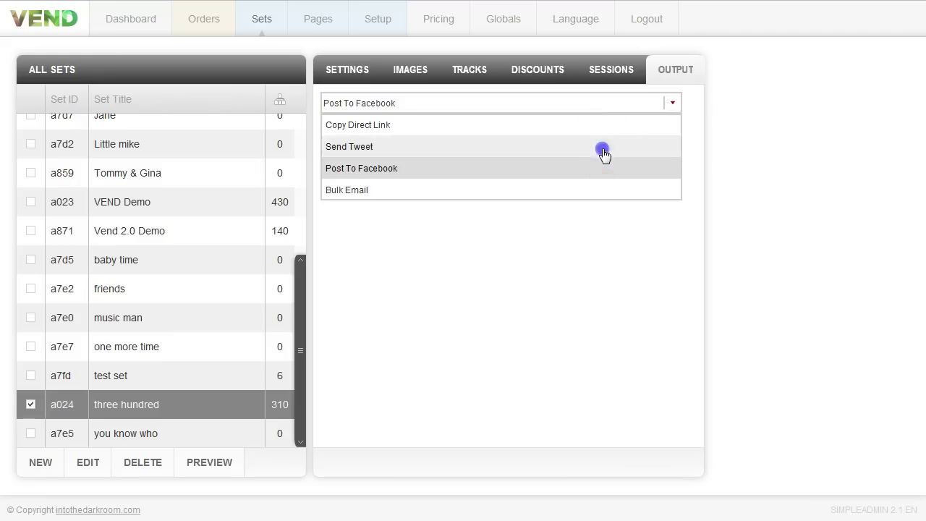
click(603, 148)
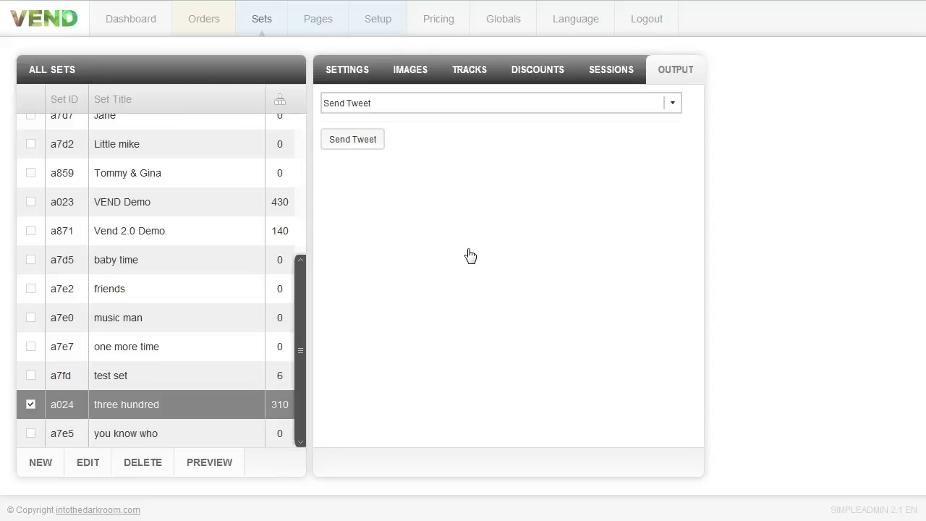
Step: Show the set's client sessions and select the first customer's row
click(618, 69)
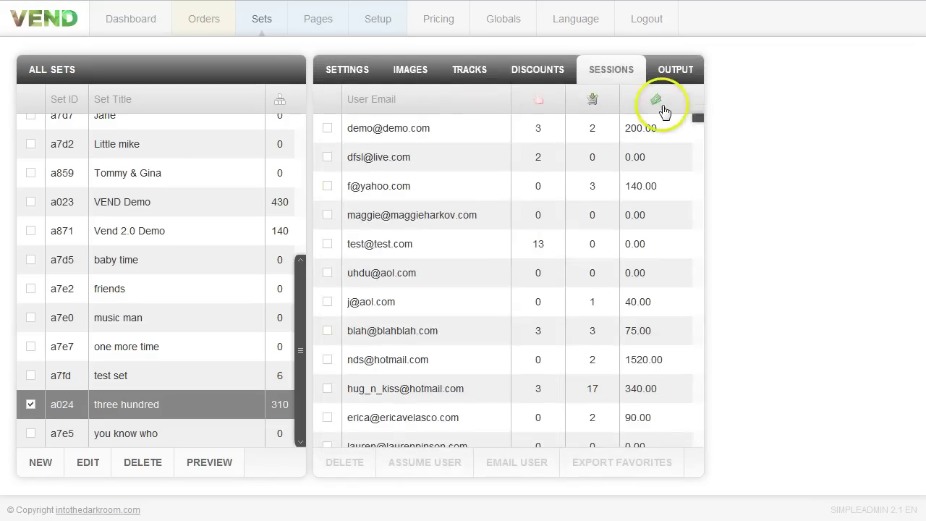
mouse_move(698, 118)
mouse_down()
mouse_move(700, 241)
mouse_move(705, 118)
mouse_up()
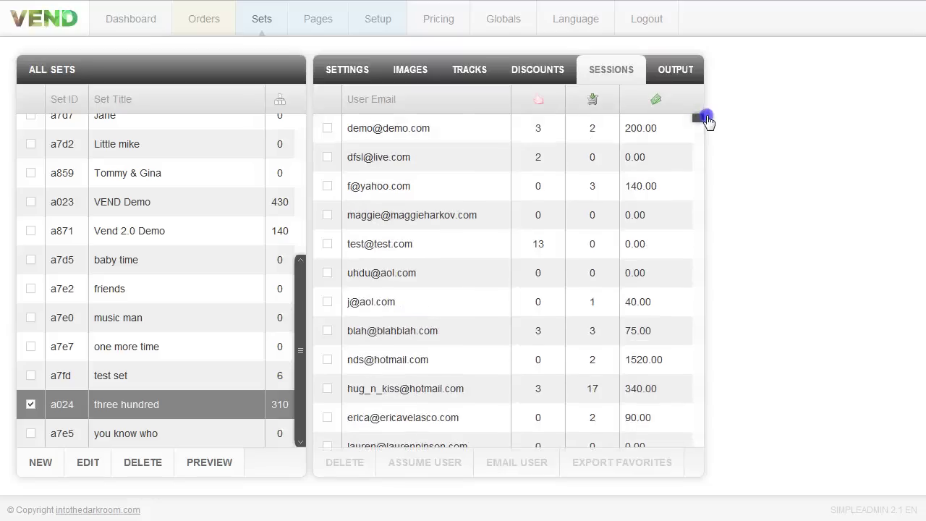
click(397, 129)
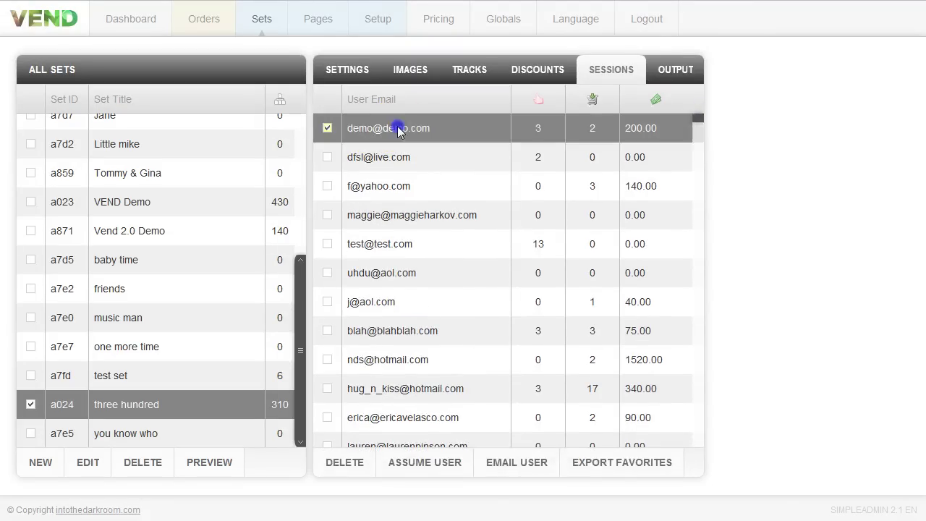
Step: Try the Assume User and Email User actions for that customer
click(431, 465)
click(599, 372)
click(523, 463)
click(448, 464)
click(353, 469)
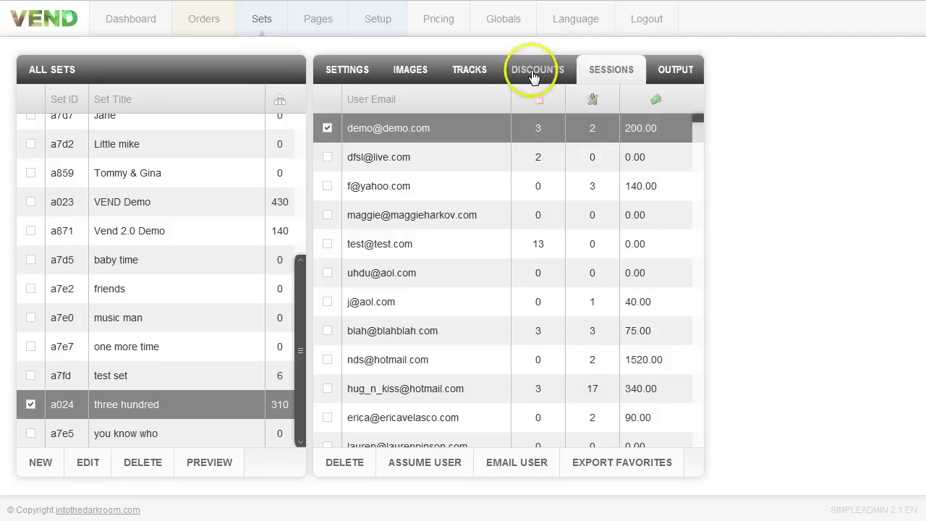
Step: Glance at the Discounts and Settings pages, then start a new set titled zzztest
click(536, 70)
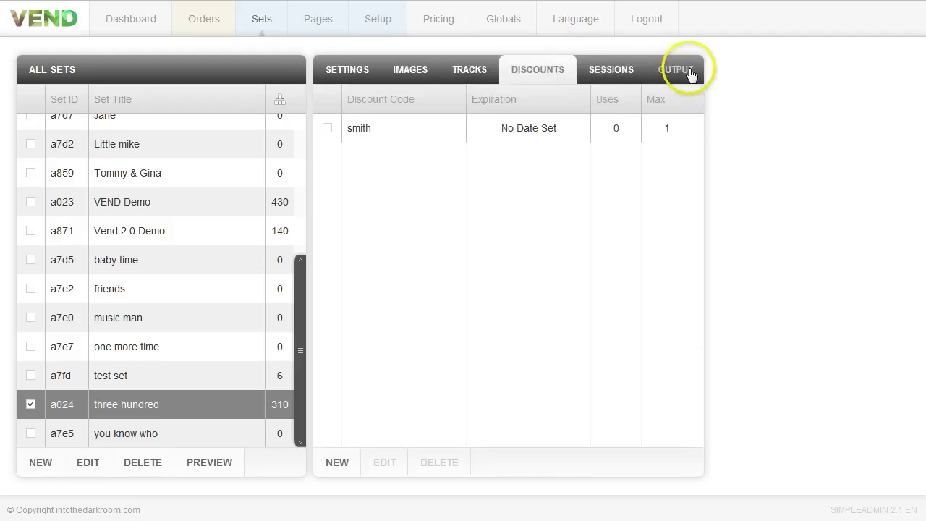
click(373, 75)
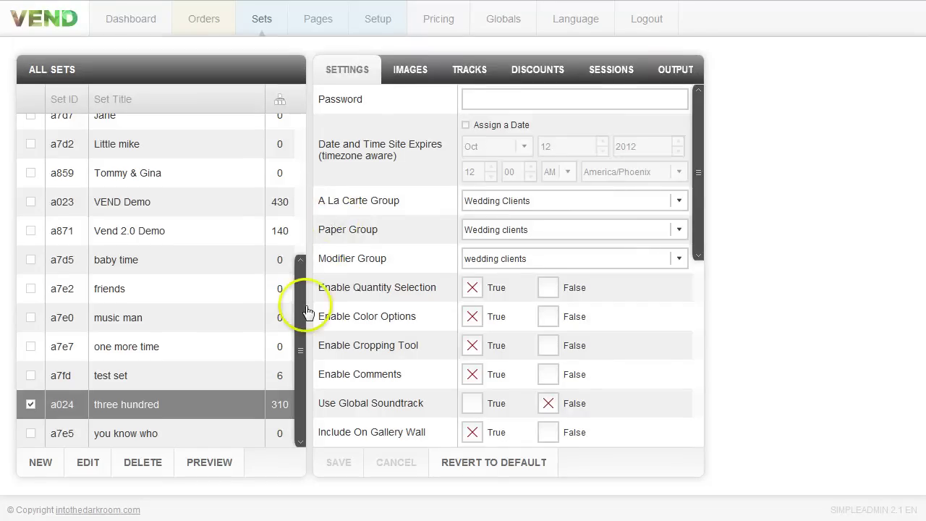
click(34, 456)
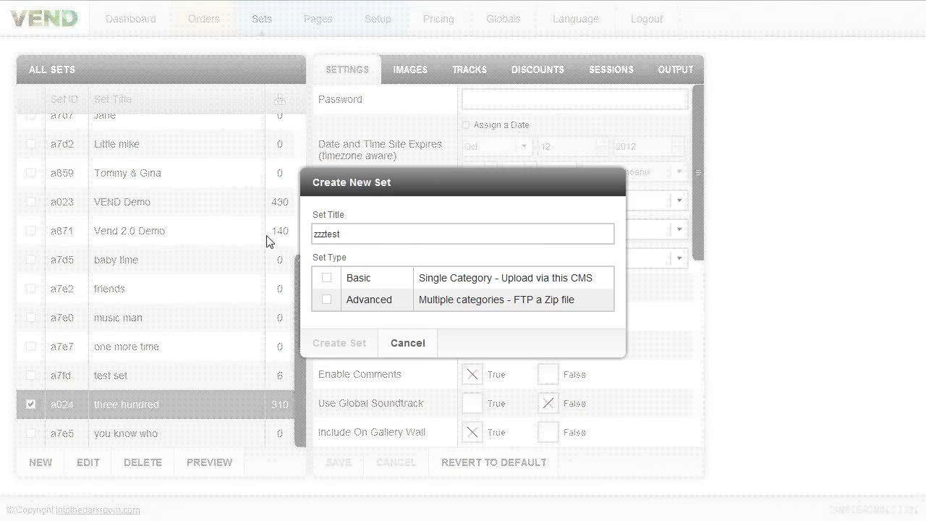
Step: Make zzztest a Basic set, create it, and open it from the bottom of the sets list
click(327, 279)
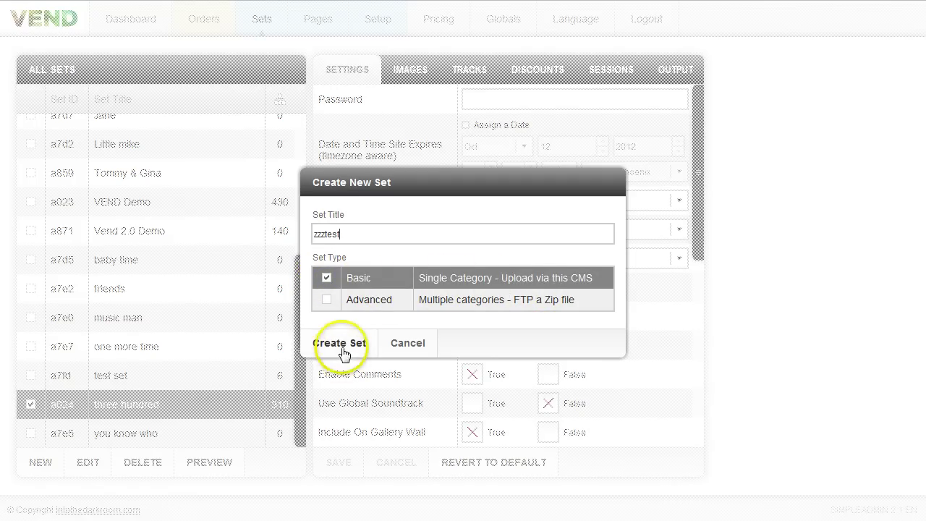
click(340, 346)
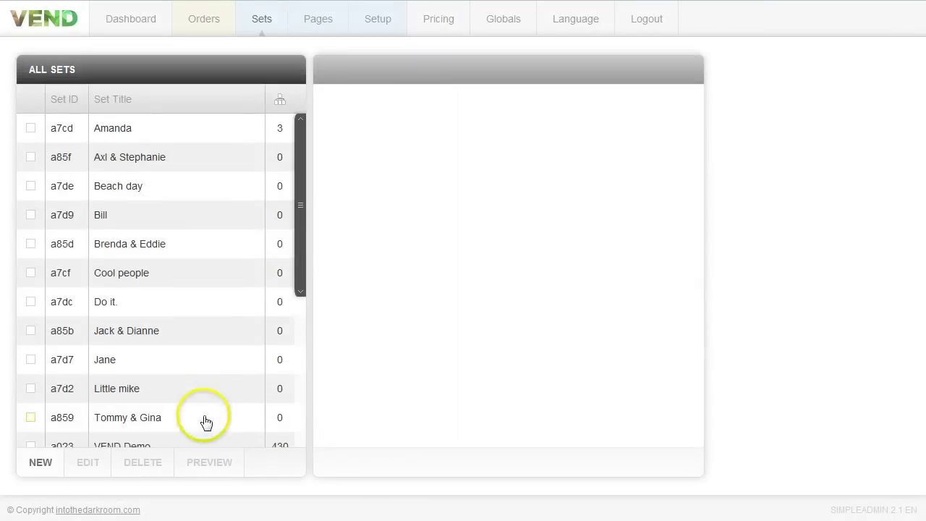
drag(299, 248, 302, 408)
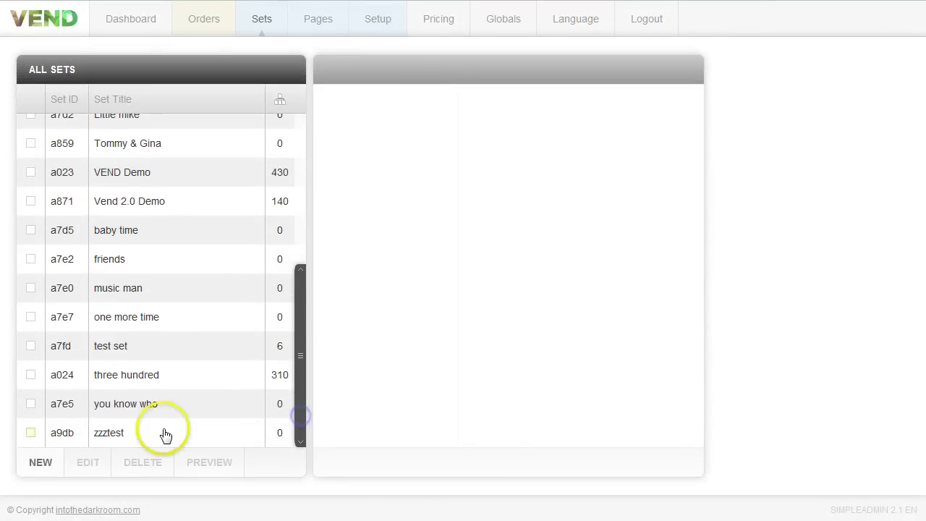
click(142, 431)
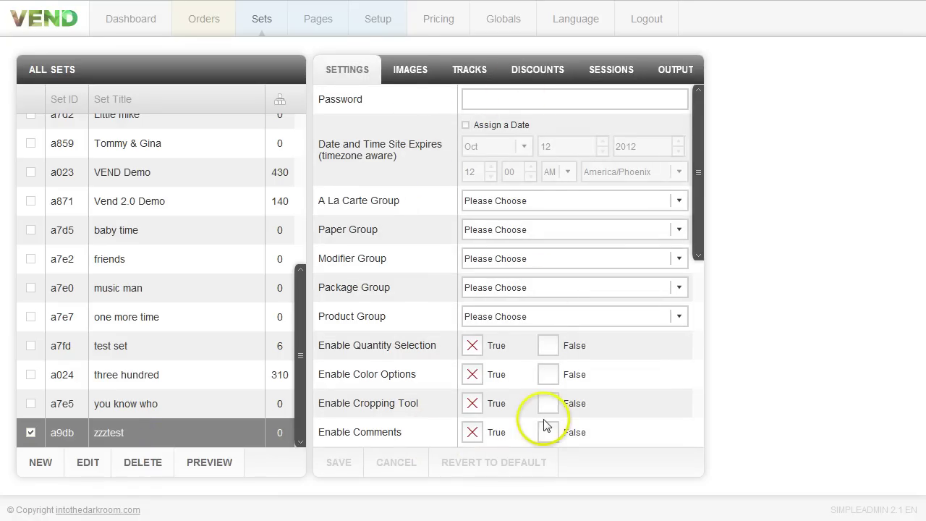
Step: Upload six JPG photos from the computer into zzztest's images, then cancel a second new set
click(410, 70)
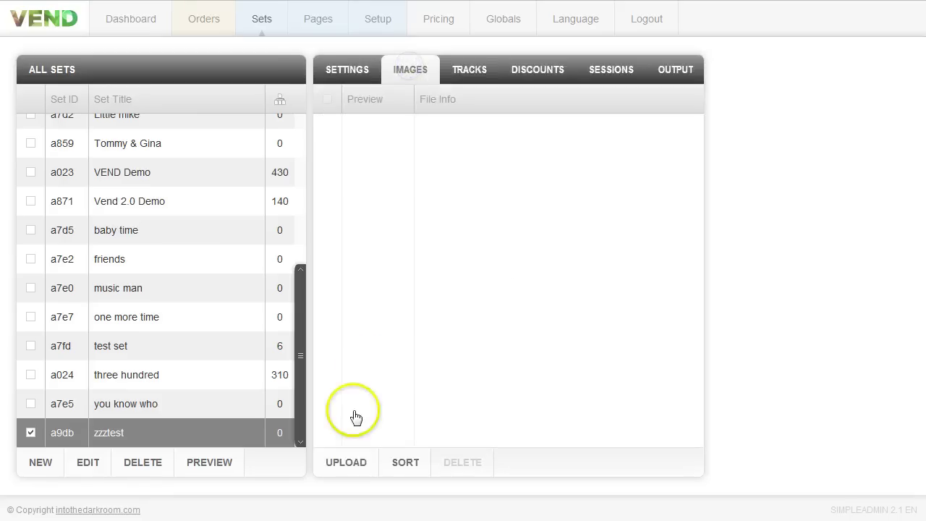
click(339, 464)
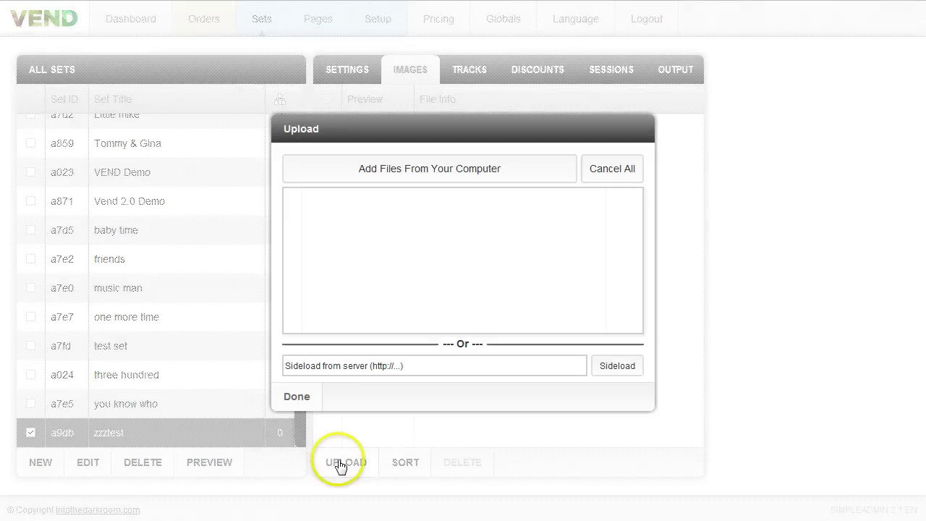
click(468, 177)
drag(759, 263, 262, 53)
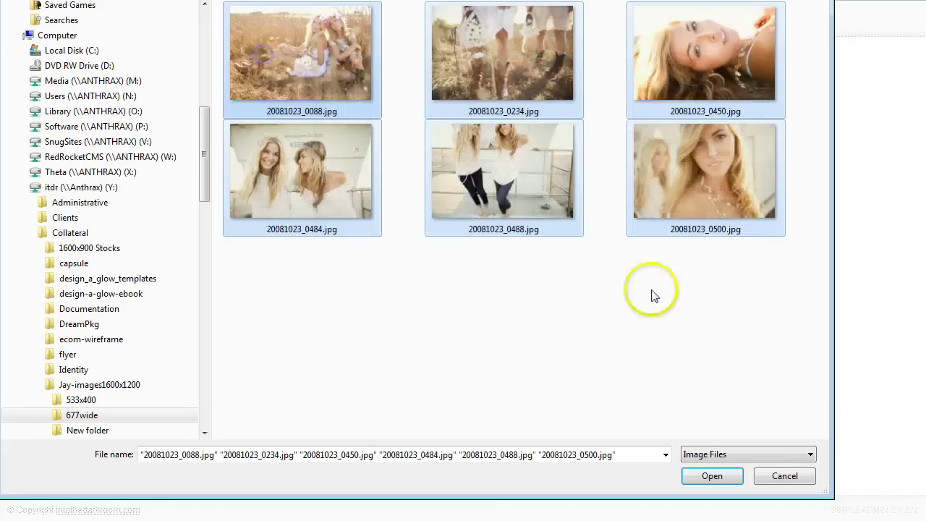
click(728, 482)
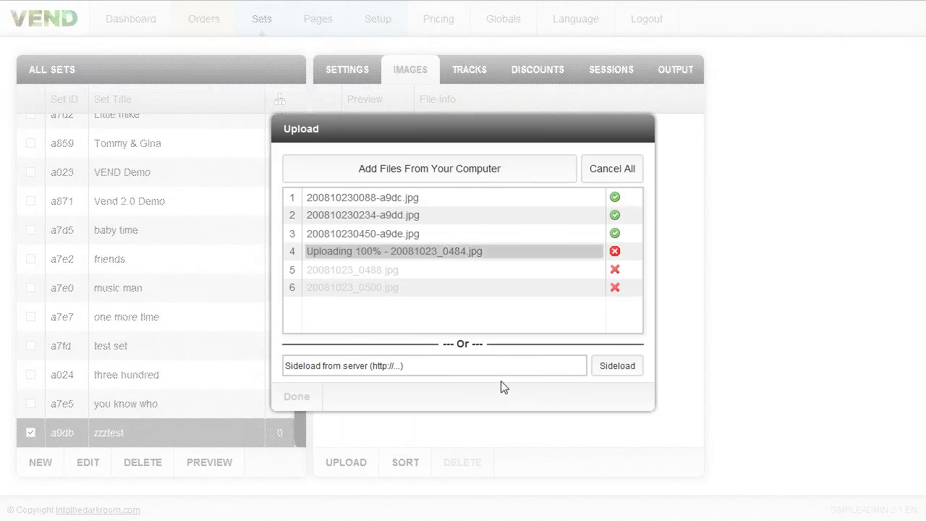
click(293, 396)
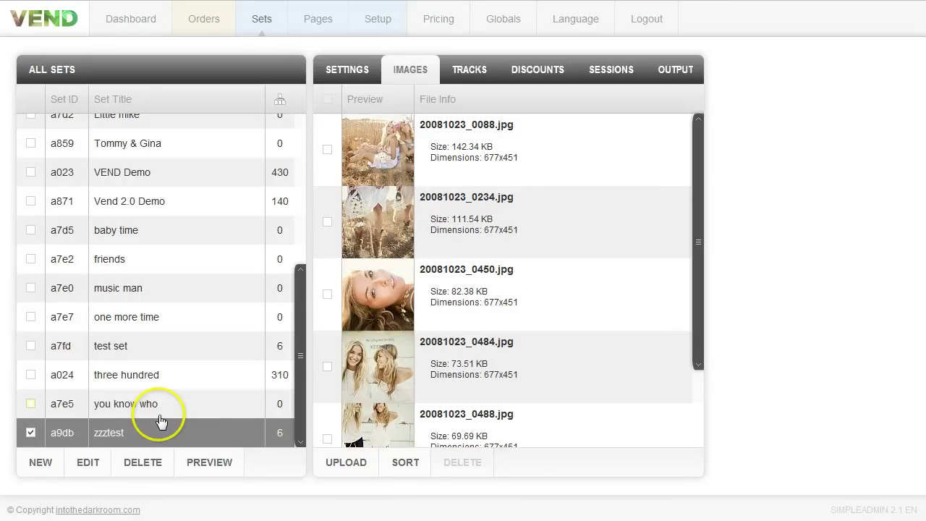
click(41, 462)
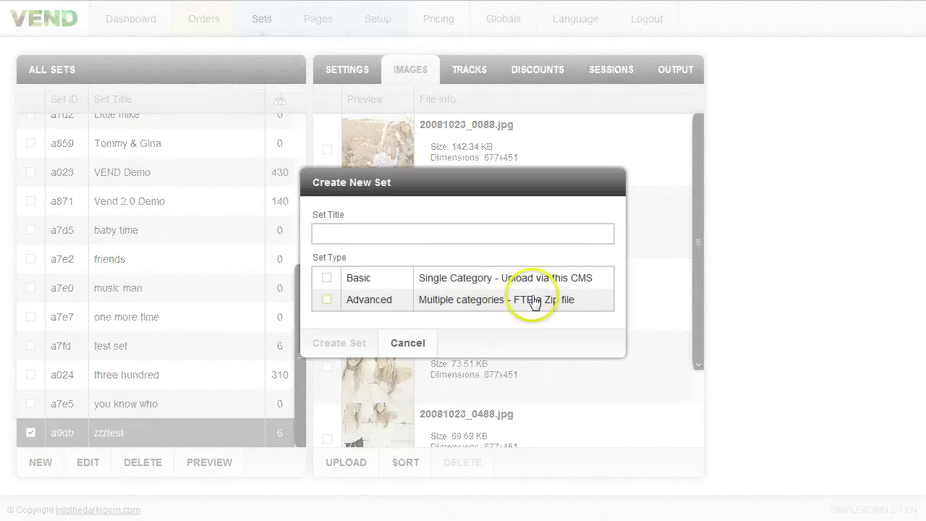
click(403, 343)
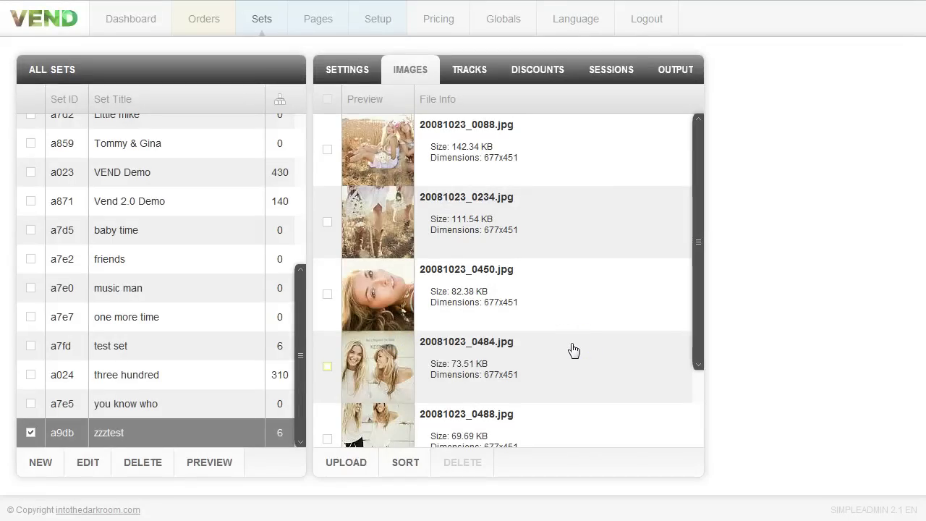